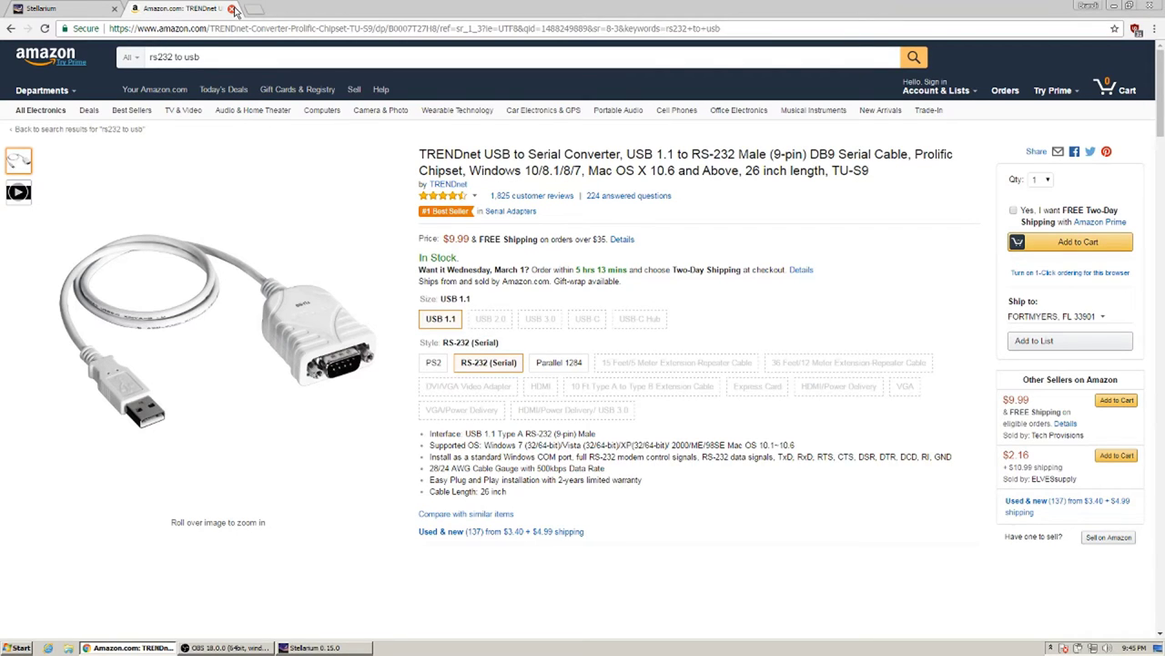
Close the browser with its Amazon product page and open Device Manager from the computer's system properties
left_click(232, 8)
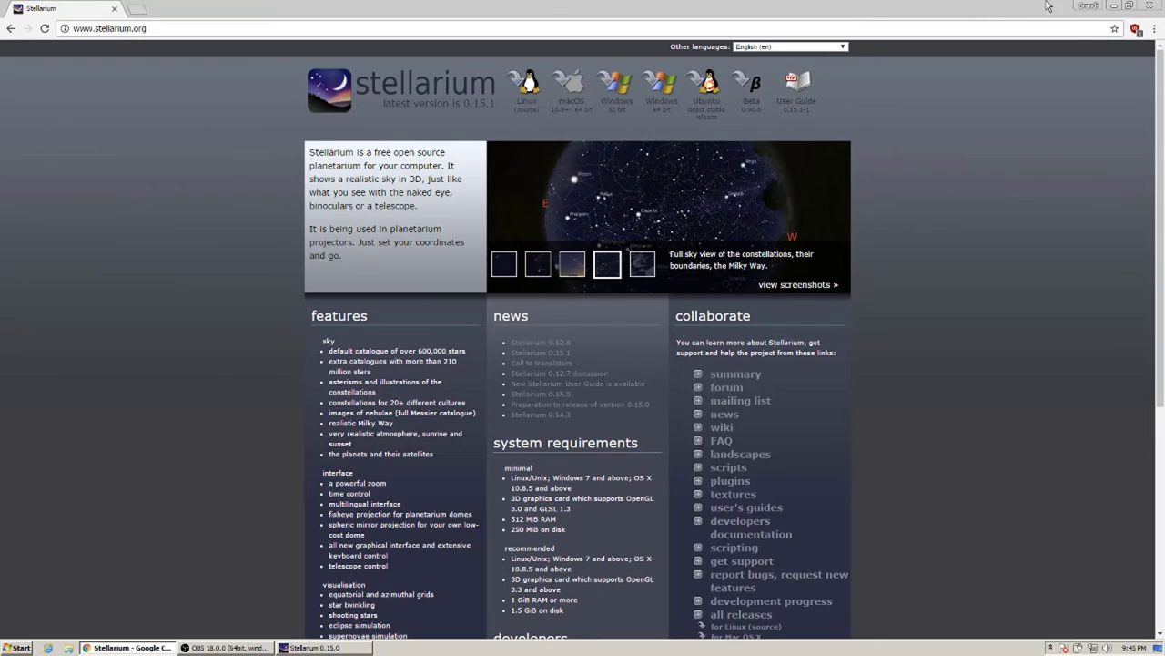
left_click(1159, 8)
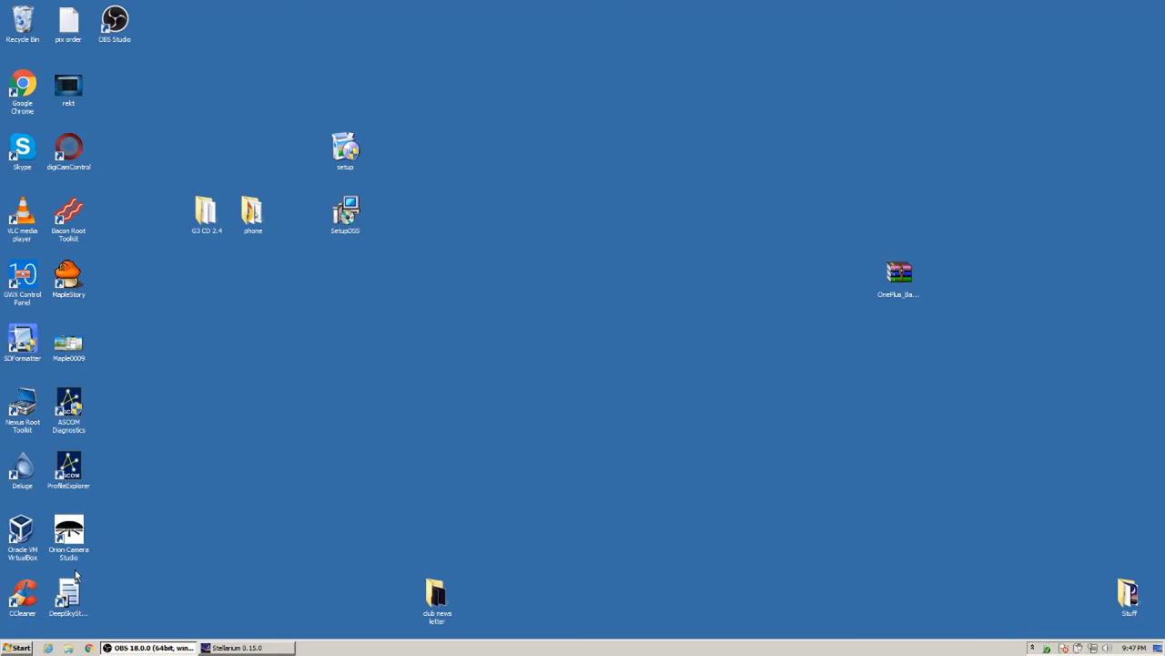
left_click(15, 647)
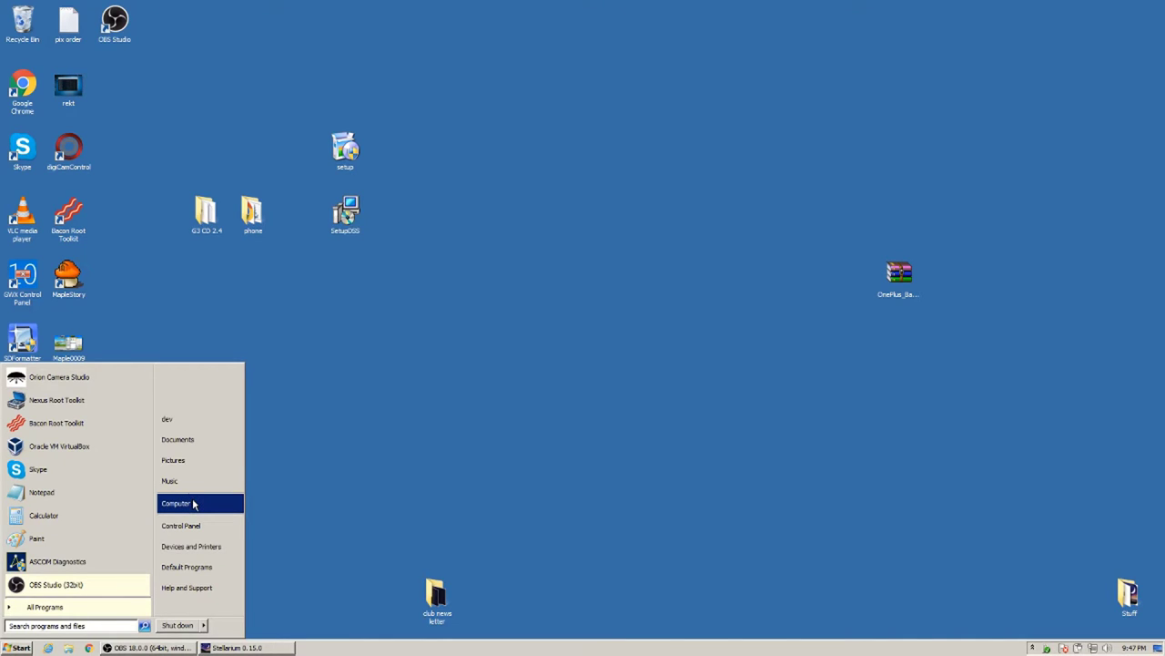
right_click(193, 504)
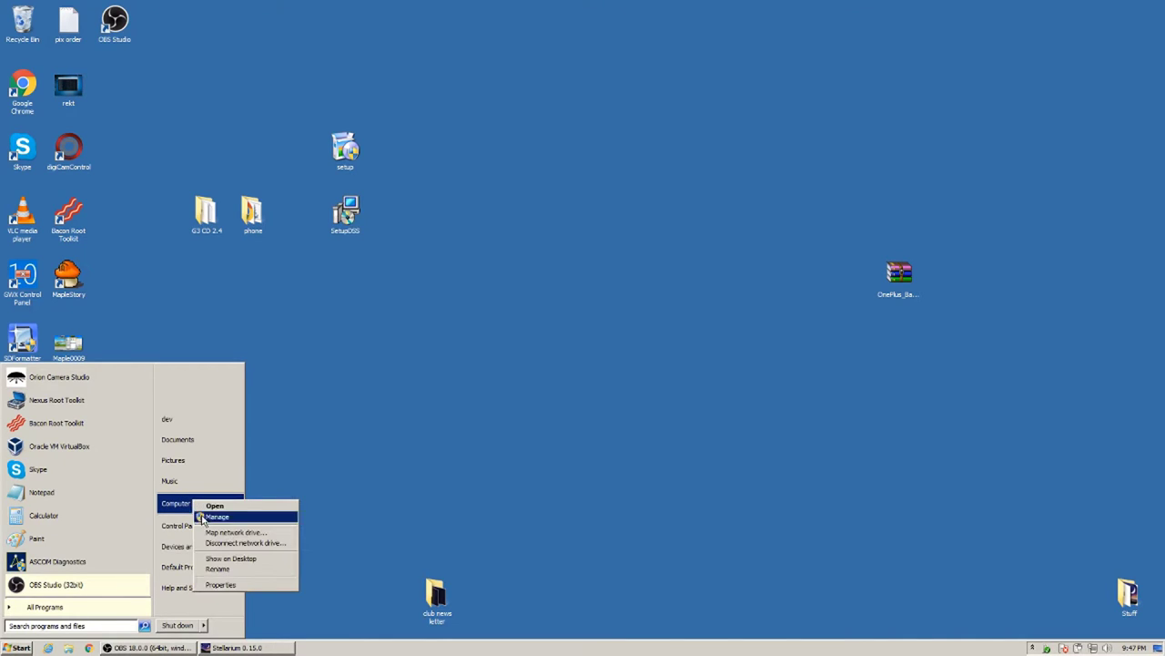
left_click(222, 584)
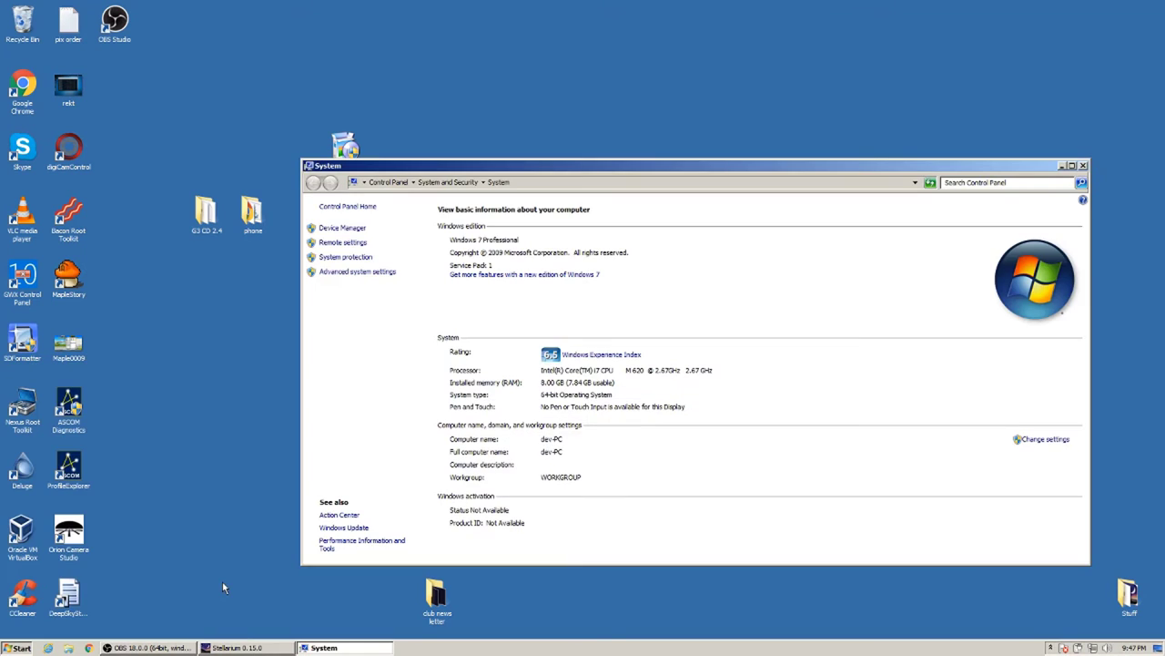
left_click(342, 230)
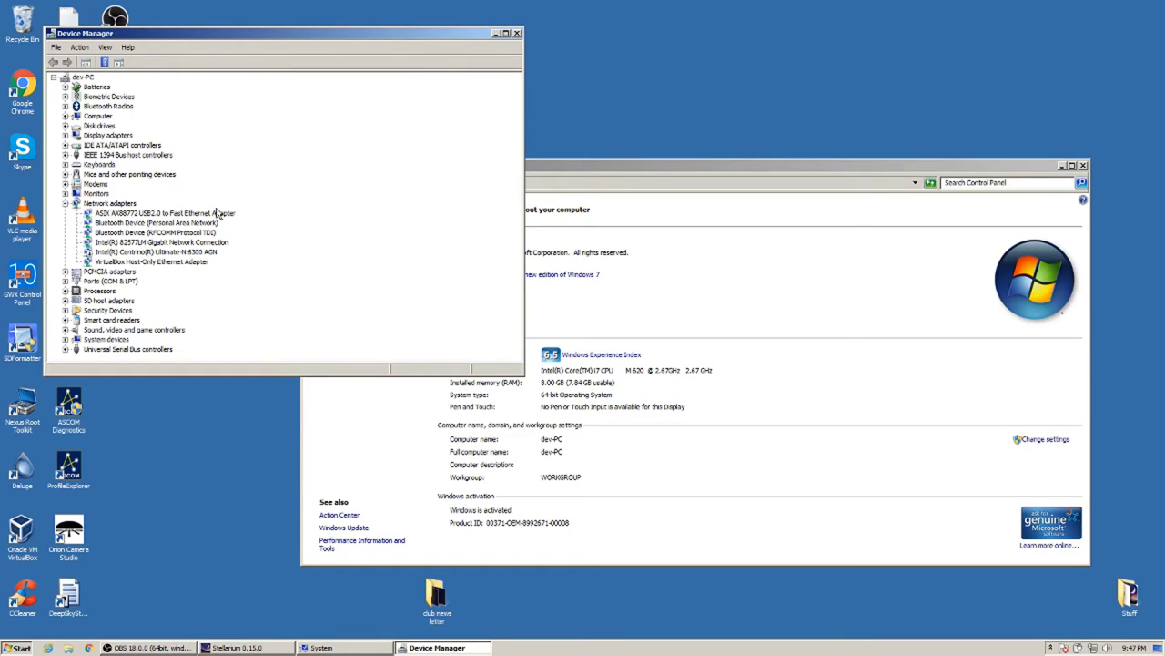
Collapse the network adapters, expand Ports (COM & LPT), and select the Prolific USB-to-Serial Comm Port to check its port number
left_click(65, 204)
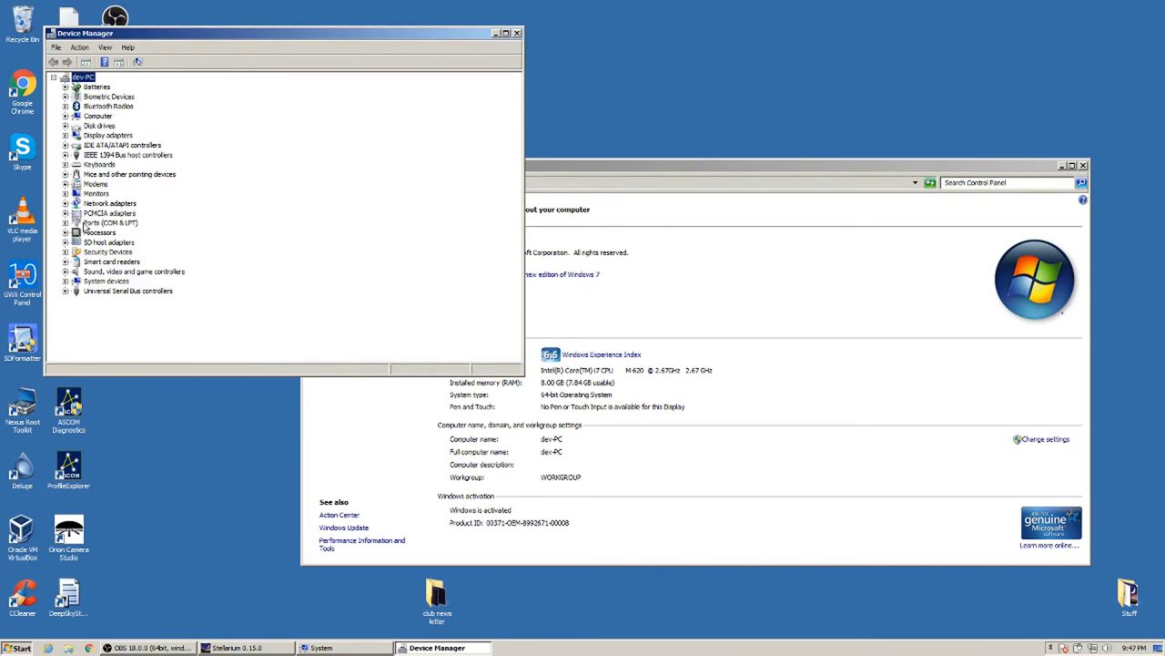
left_click(98, 225)
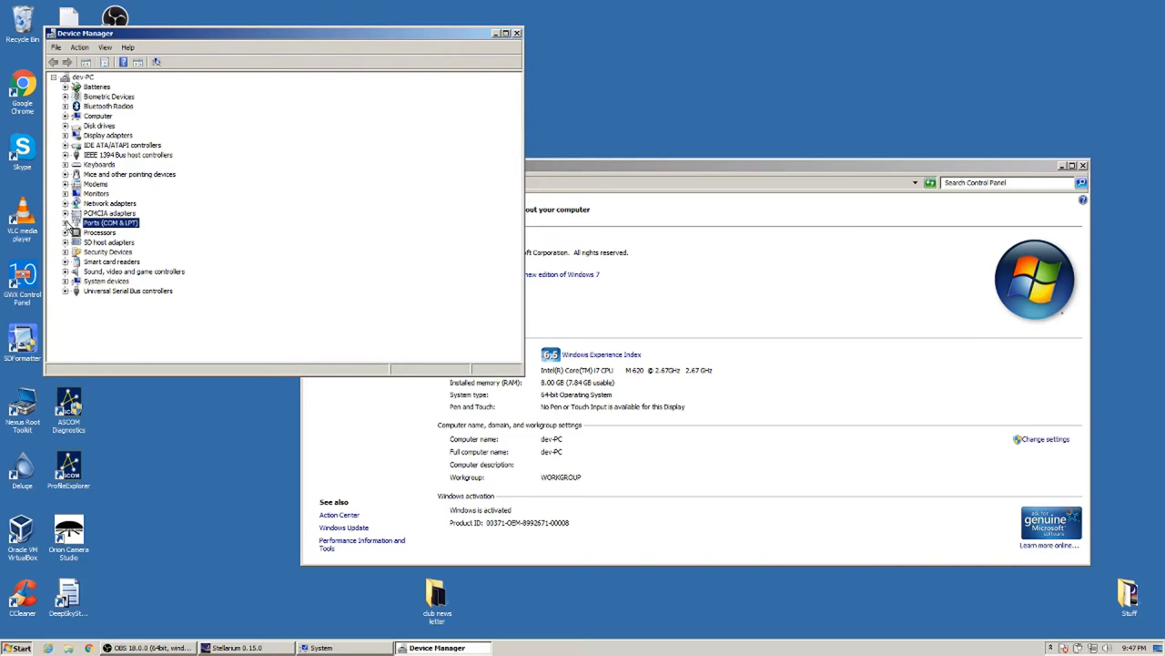
left_click(65, 223)
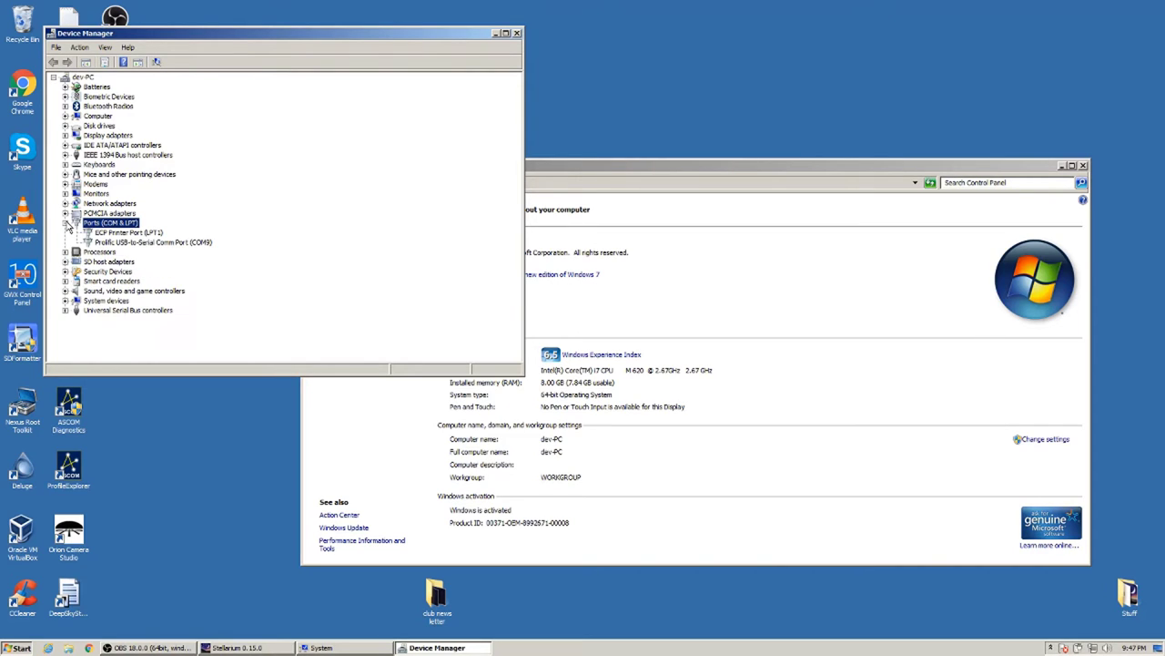
left_click(124, 243)
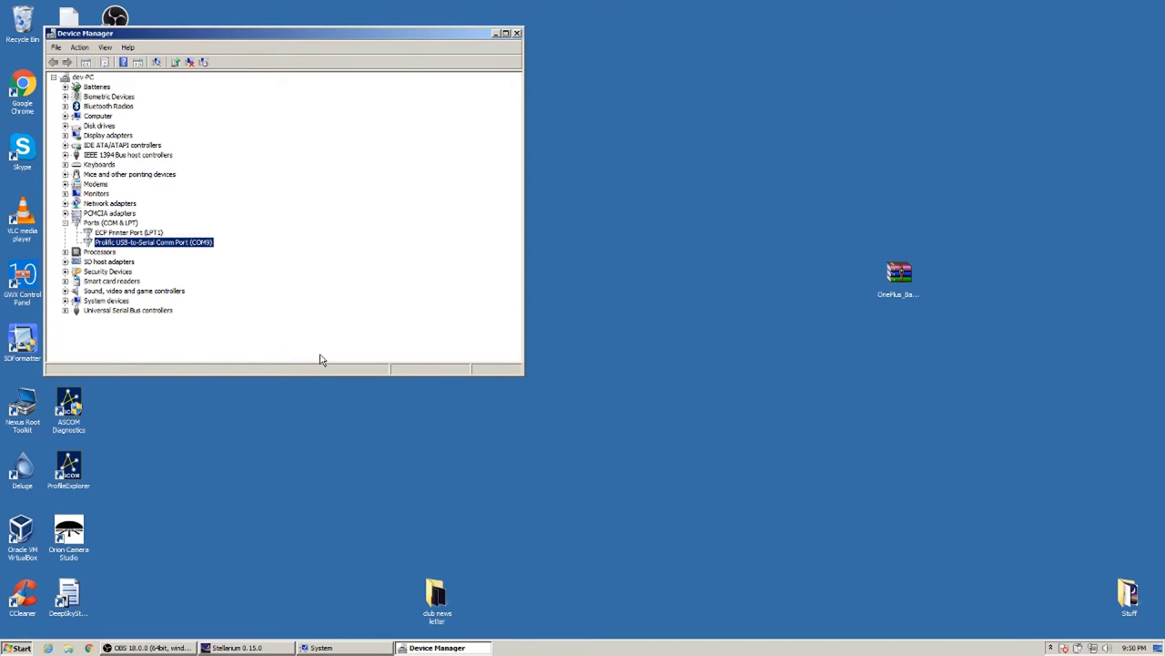
Review the driver versions available on the computer for the Prolific USB-to-Serial port, and leave the driver update without installing
right_click(135, 244)
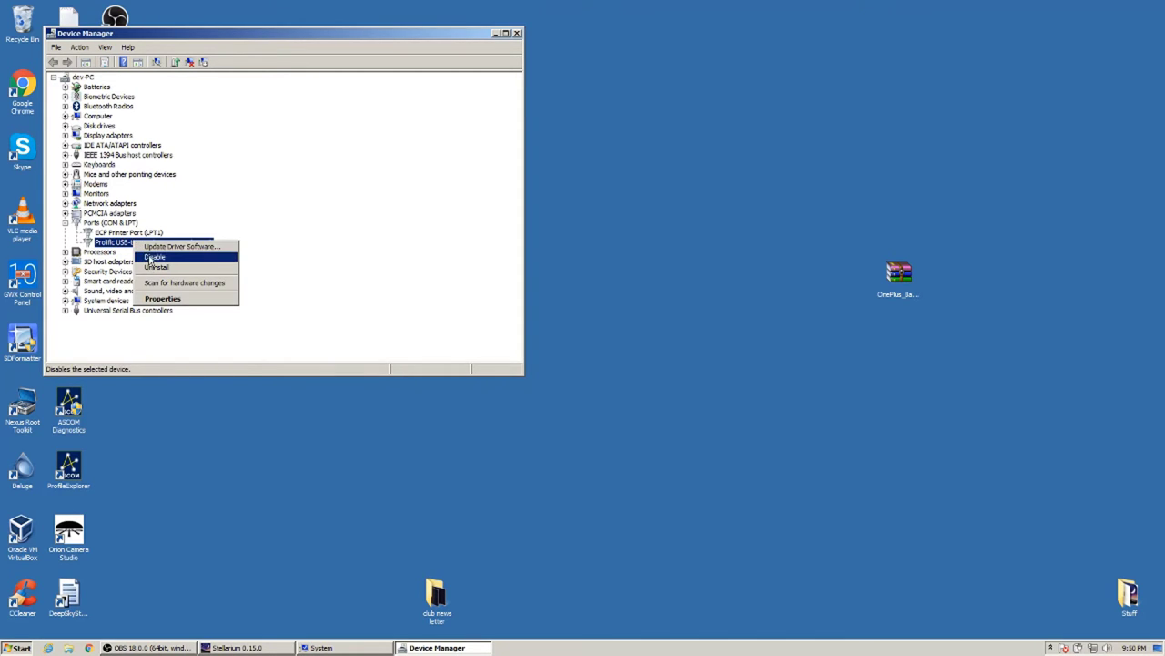
left_click(152, 251)
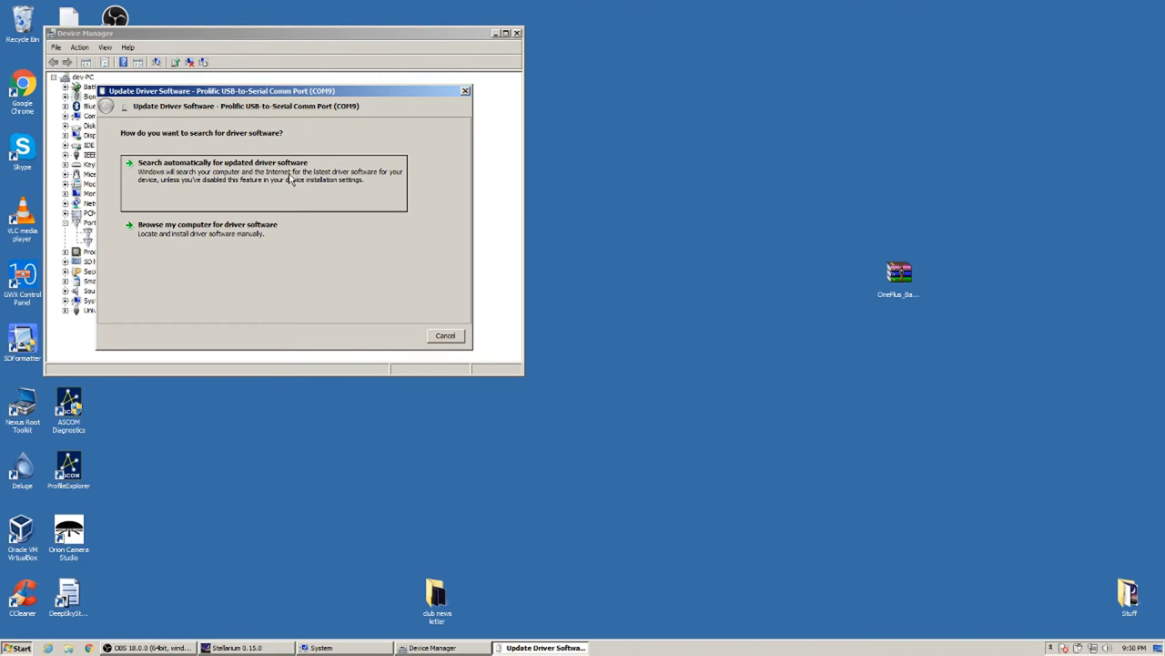
left_click(176, 228)
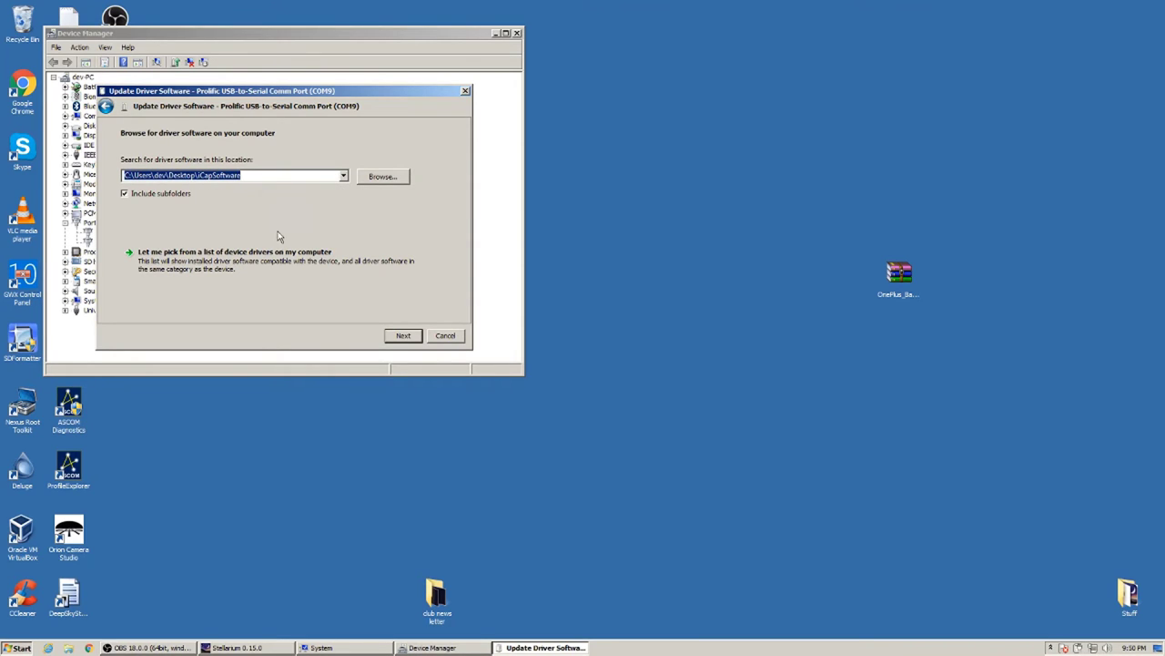
left_click(227, 267)
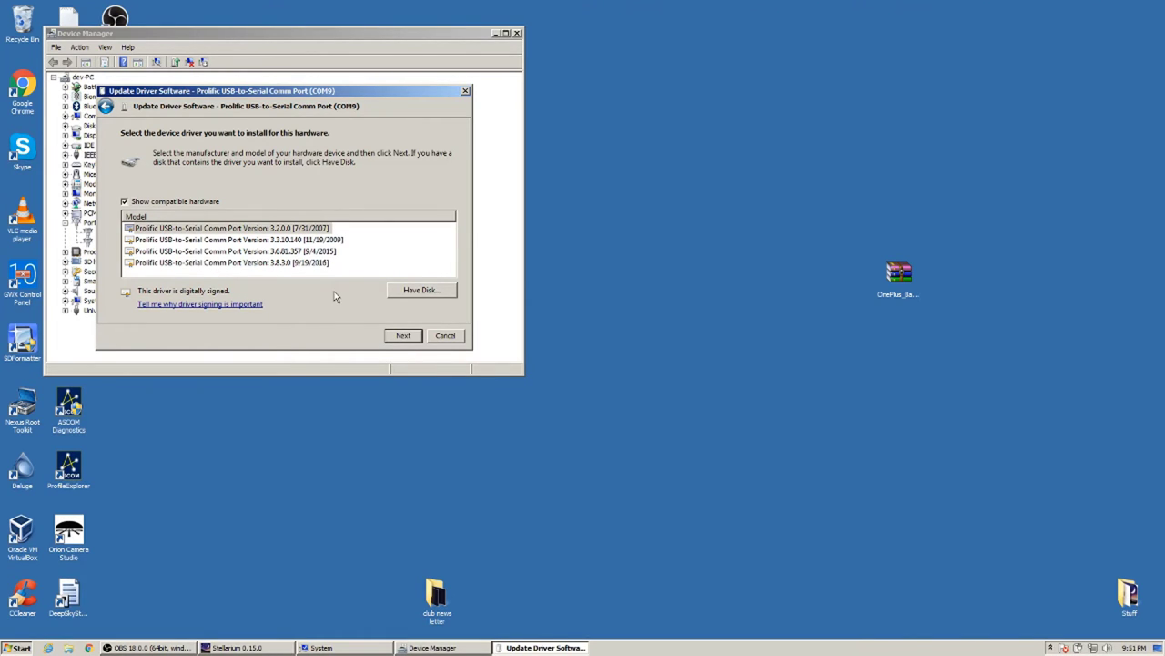
left_click(446, 336)
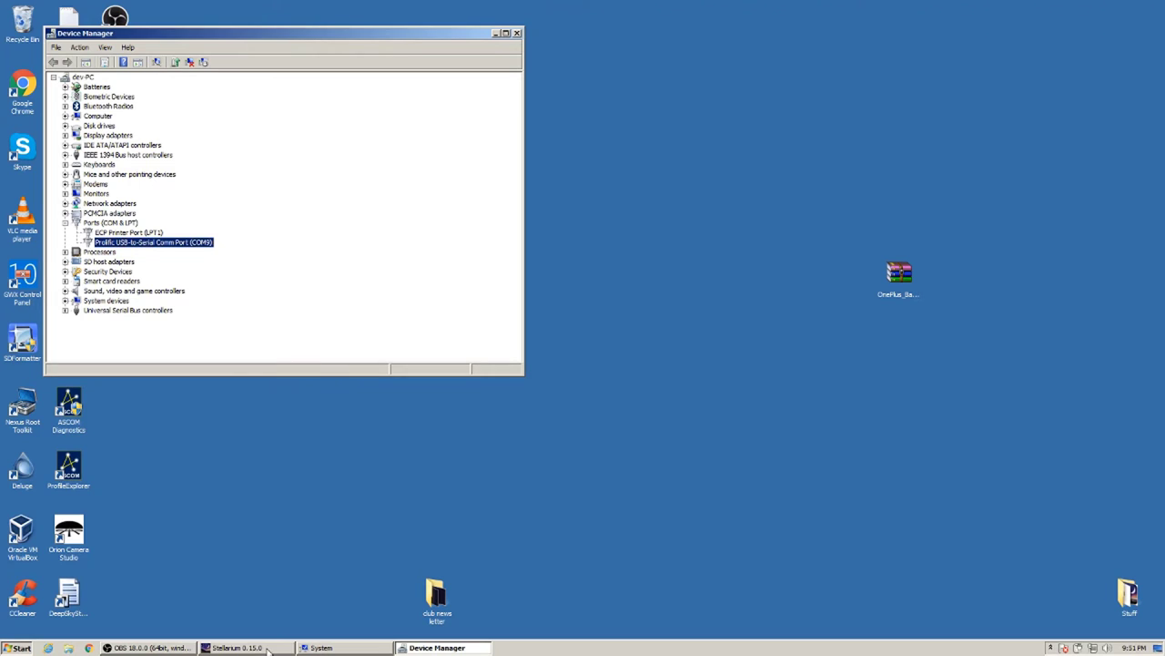
Switch to Stellarium and add a new telescope connection from the telescope configuration
left_click(238, 648)
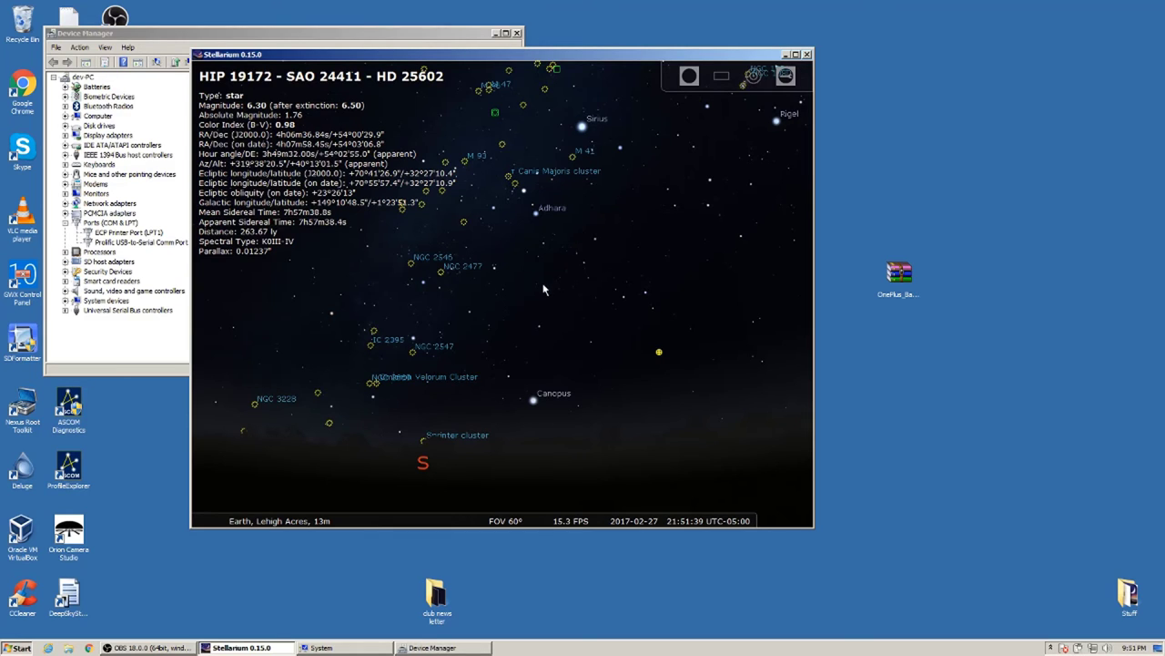
mouse_move(449, 519)
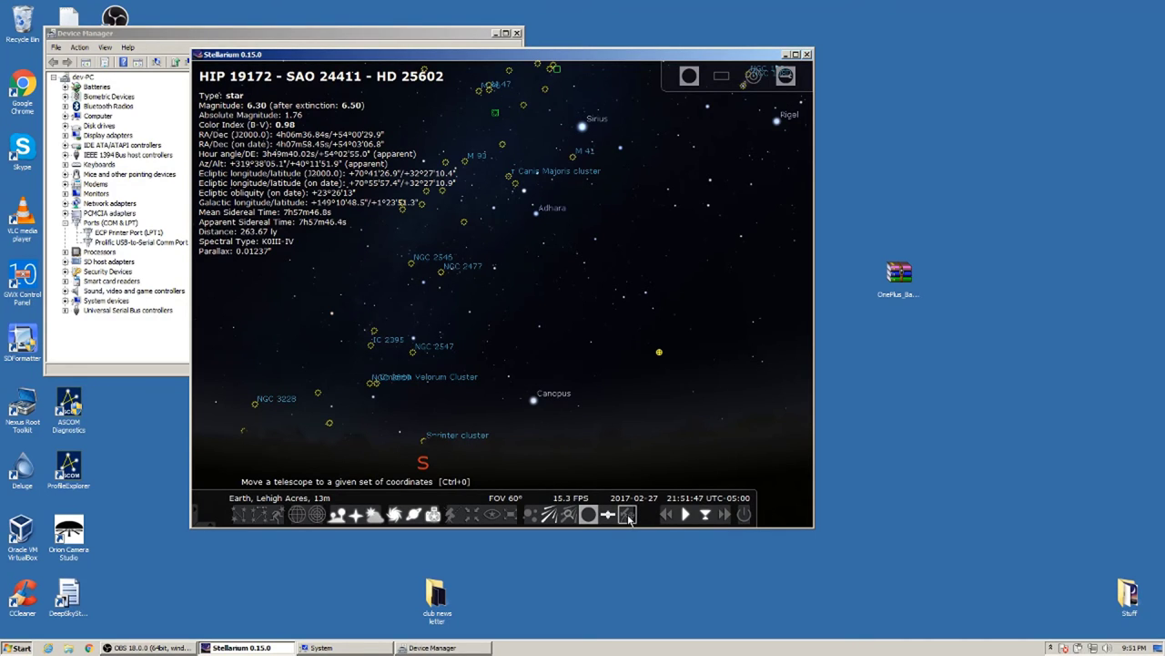
left_click(628, 515)
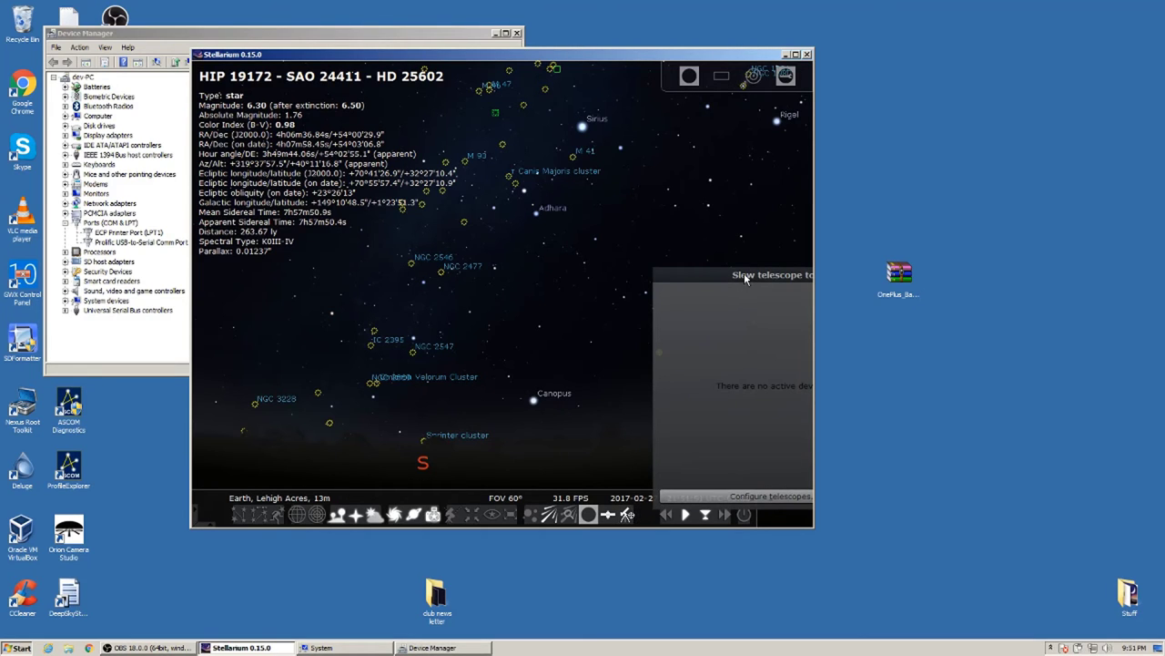
left_click_drag(745, 278, 468, 232)
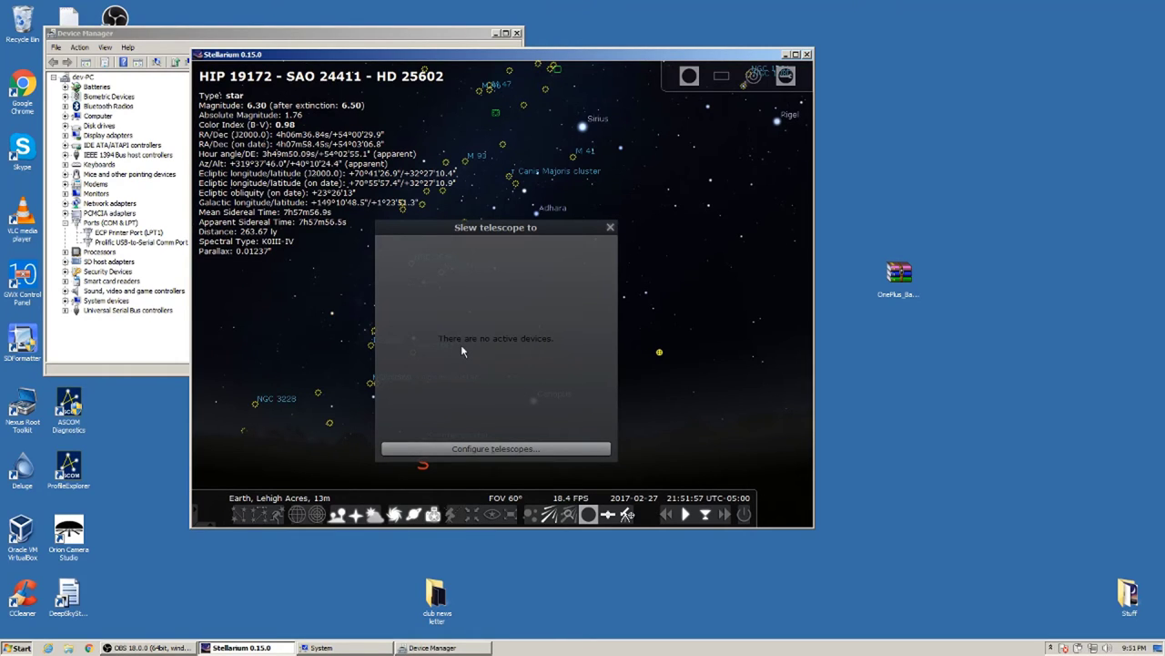
left_click(491, 450)
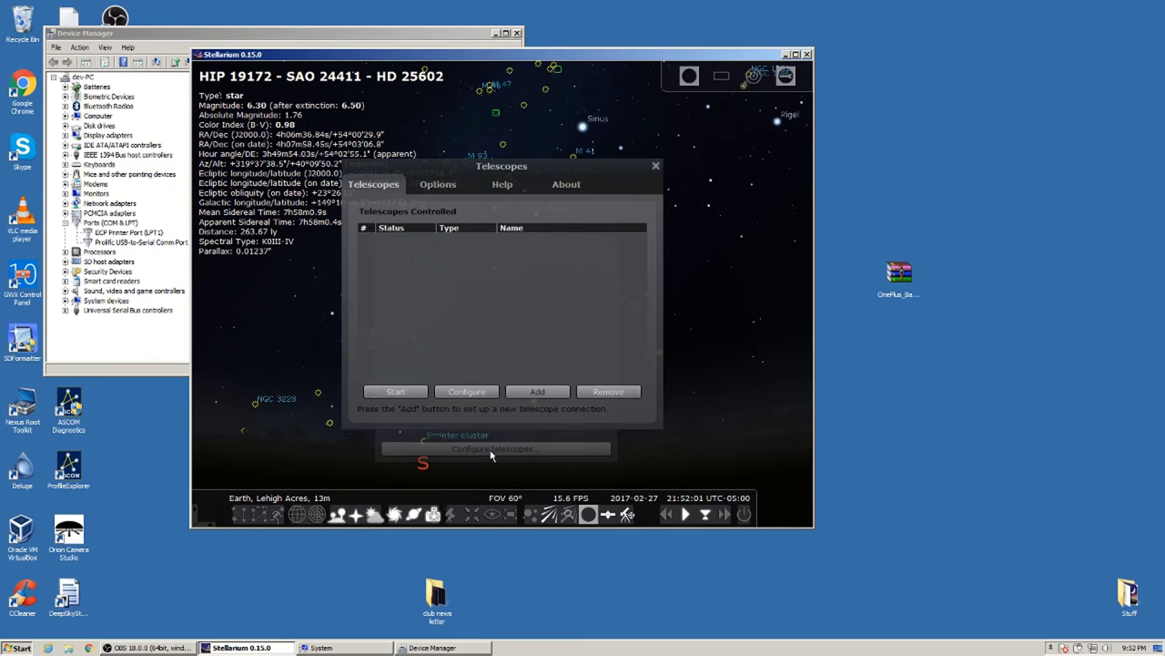
left_click(536, 393)
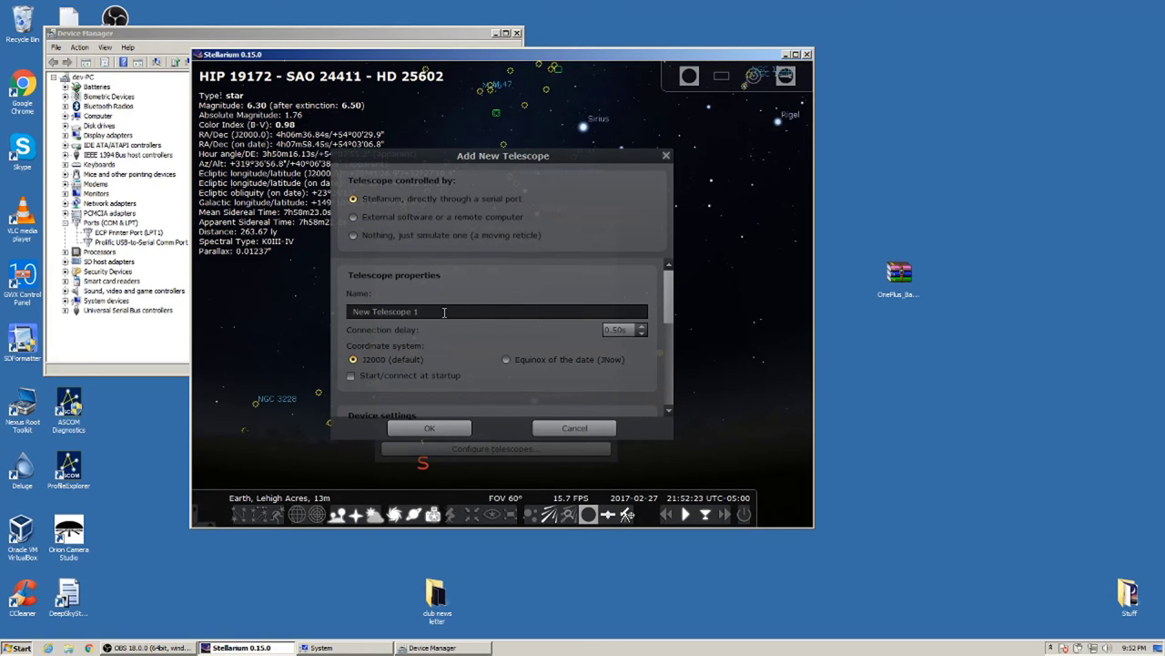
Name the new telescope Celestron Powerseeker80EQ
triple_click(445, 312)
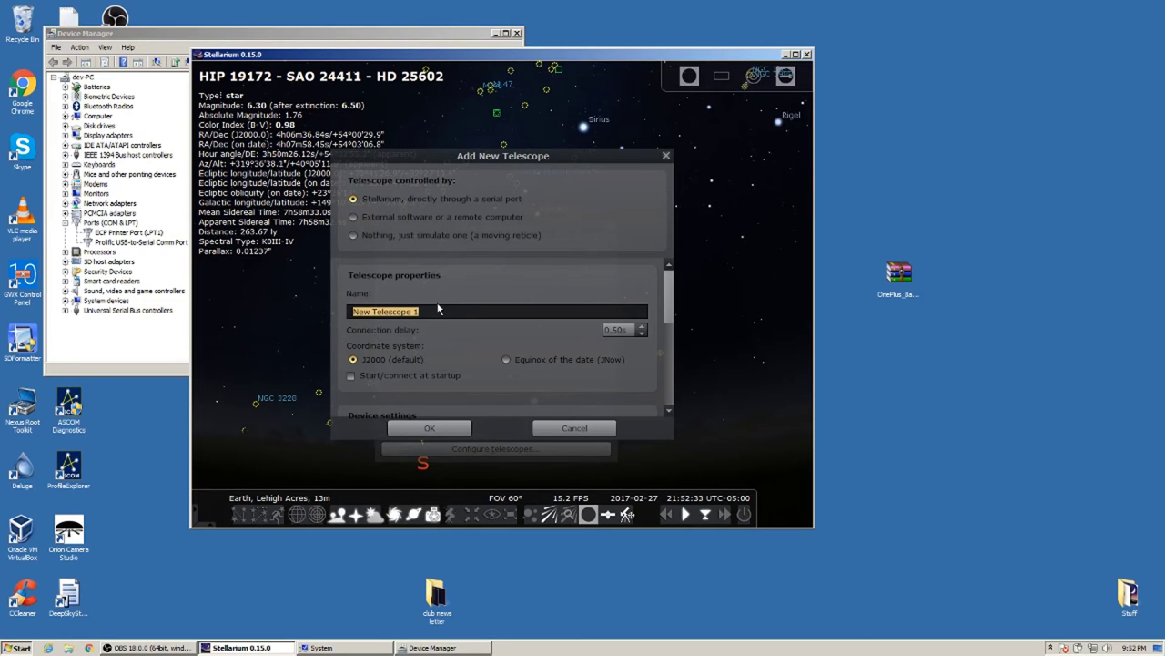
type("Celst")
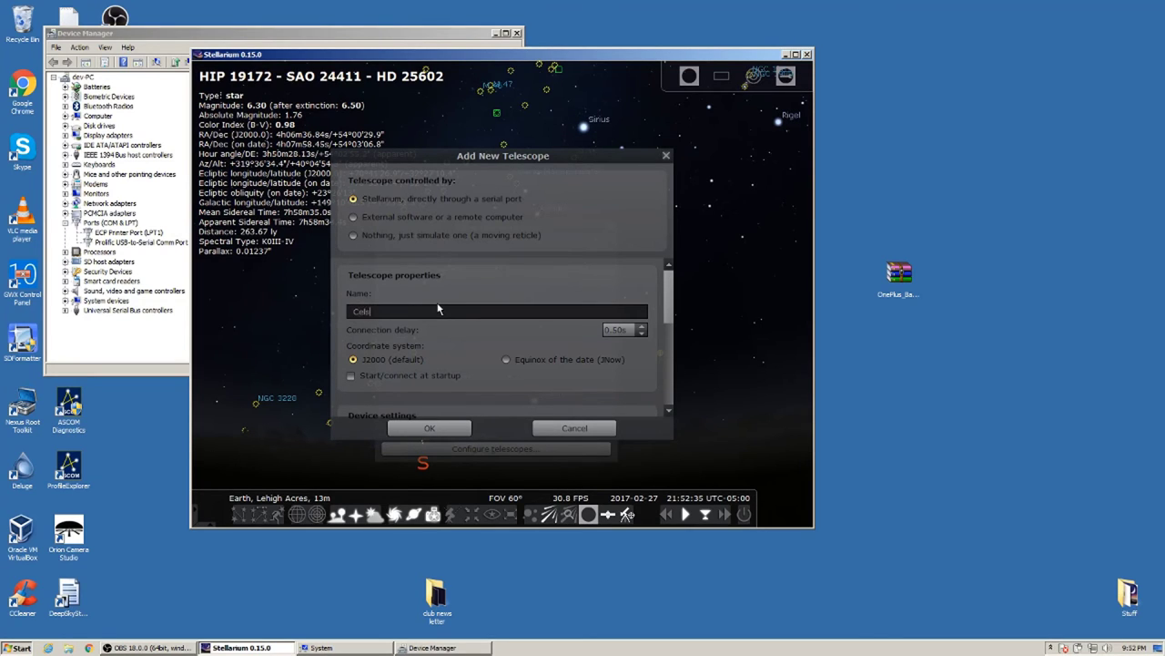
key("BackSpace")
key("BackSpace")
type("estron Powerseeker80")
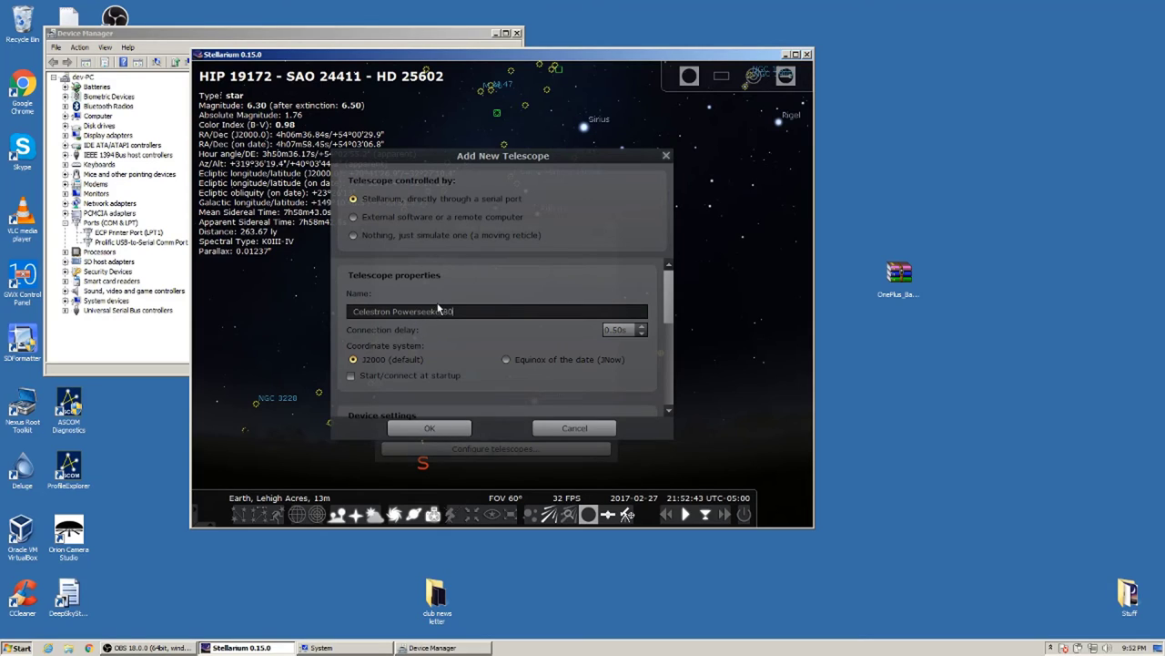
type("EQ")
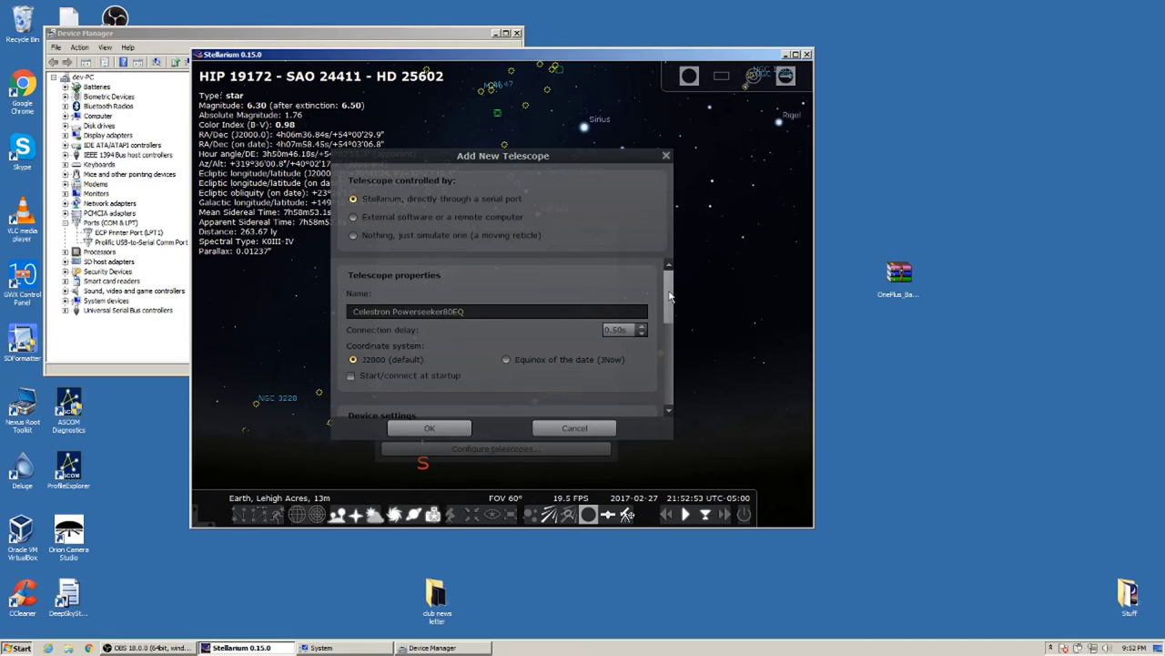
Check the USB-to-serial adapter's port number in Device Manager and set the new telescope's serial port to COM9
left_click_drag(670, 296, 673, 316)
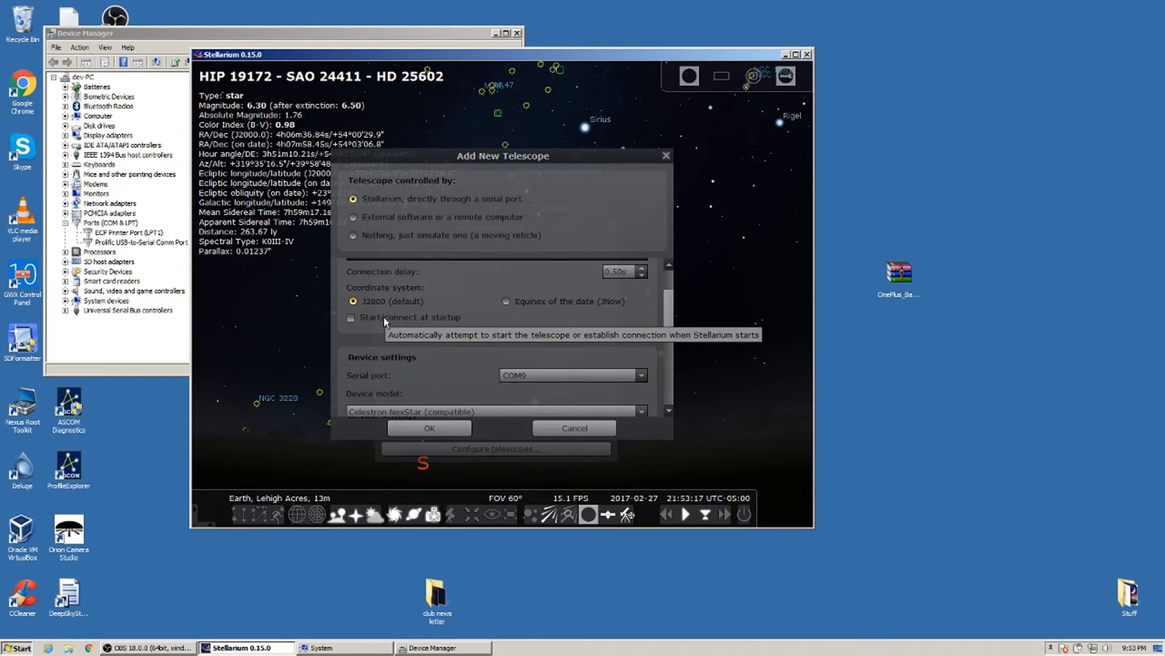
left_click(669, 411)
left_click(670, 410)
left_click(669, 410)
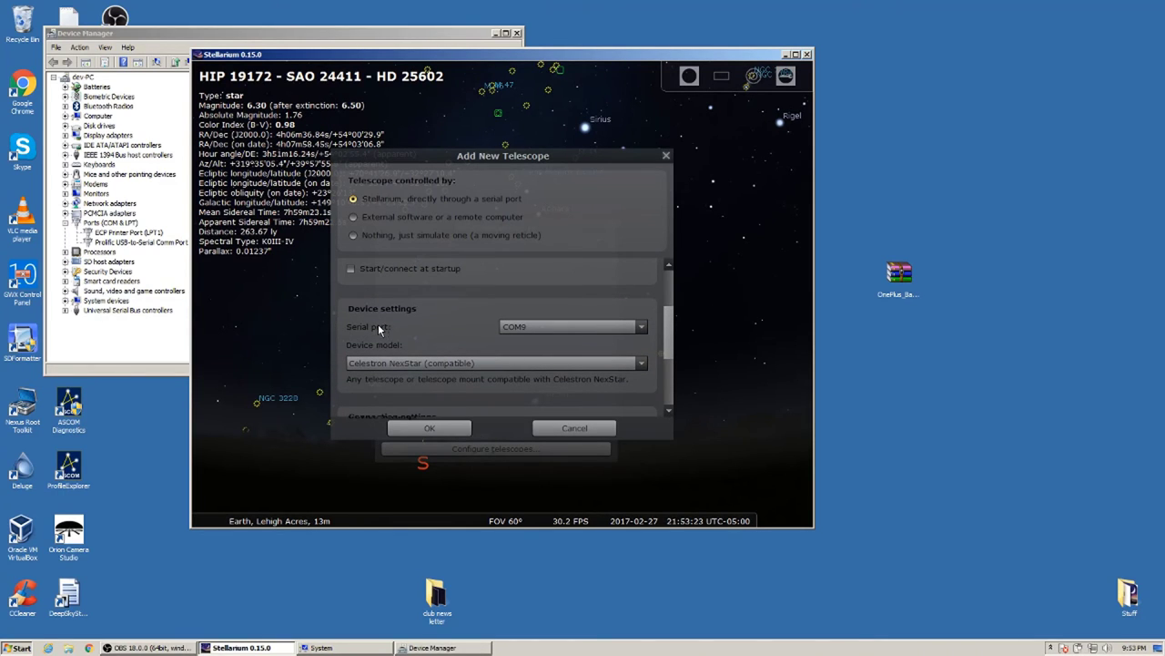
left_click(134, 374)
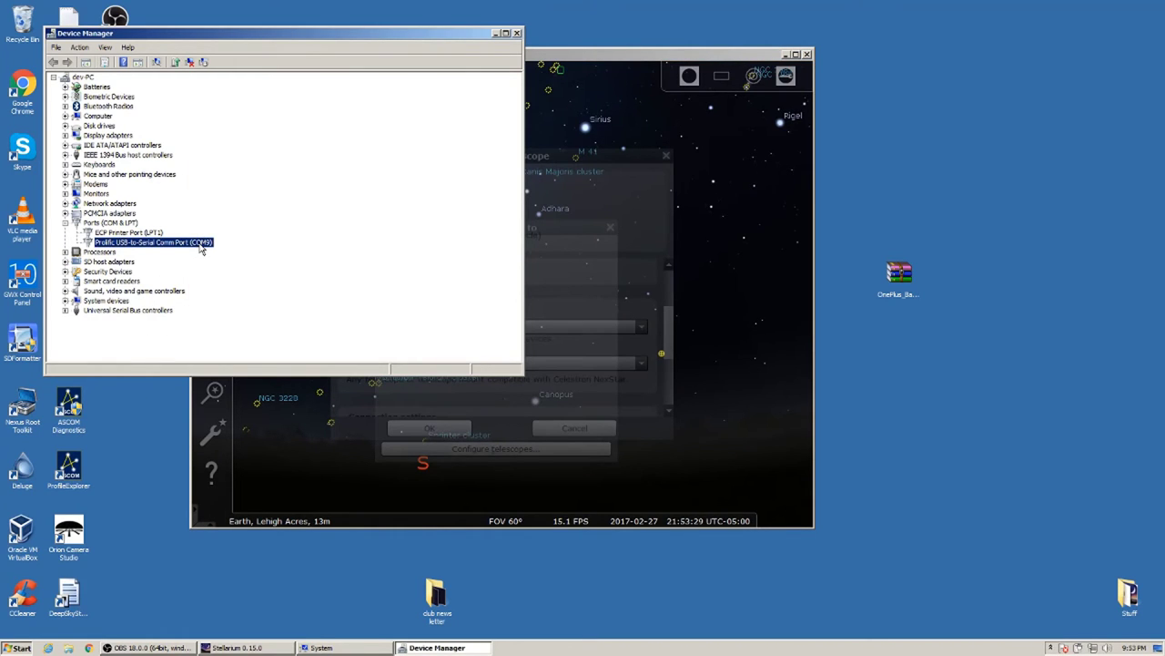
left_click(593, 241)
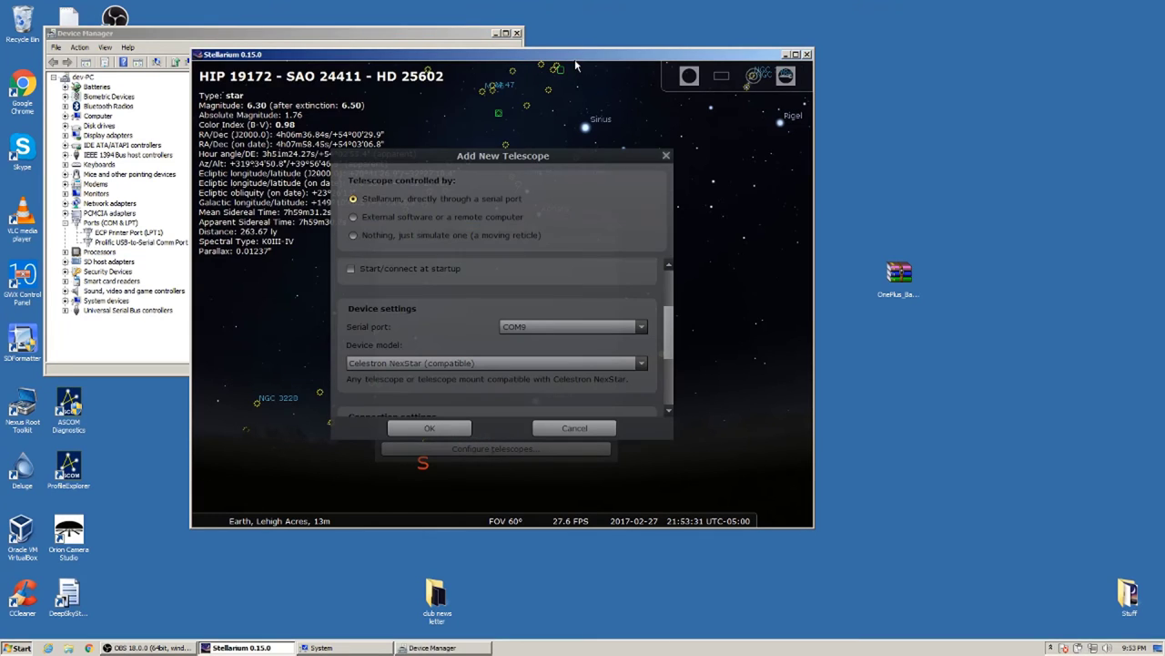
left_click(641, 328)
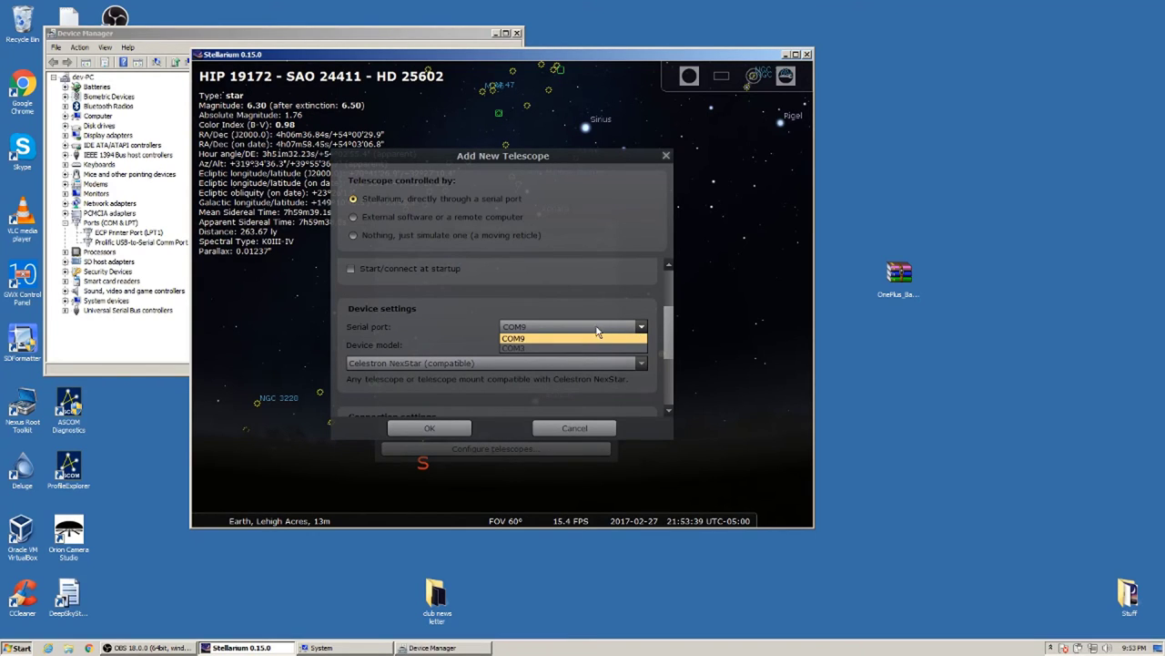
left_click(550, 327)
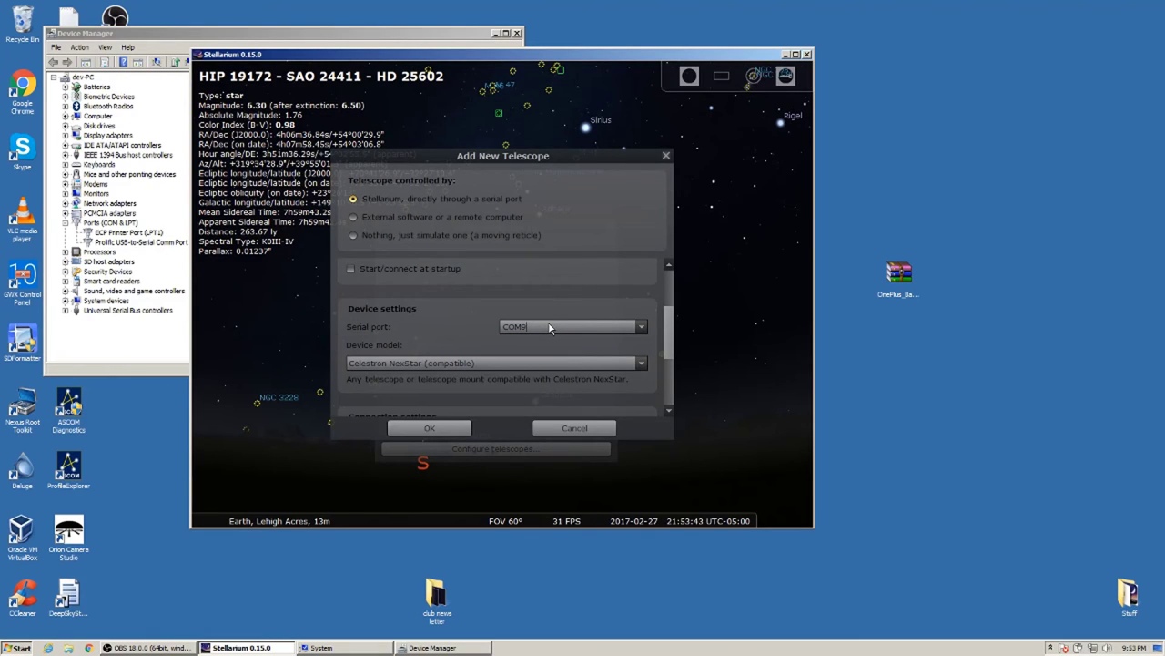
key("BackSpace")
type("9")
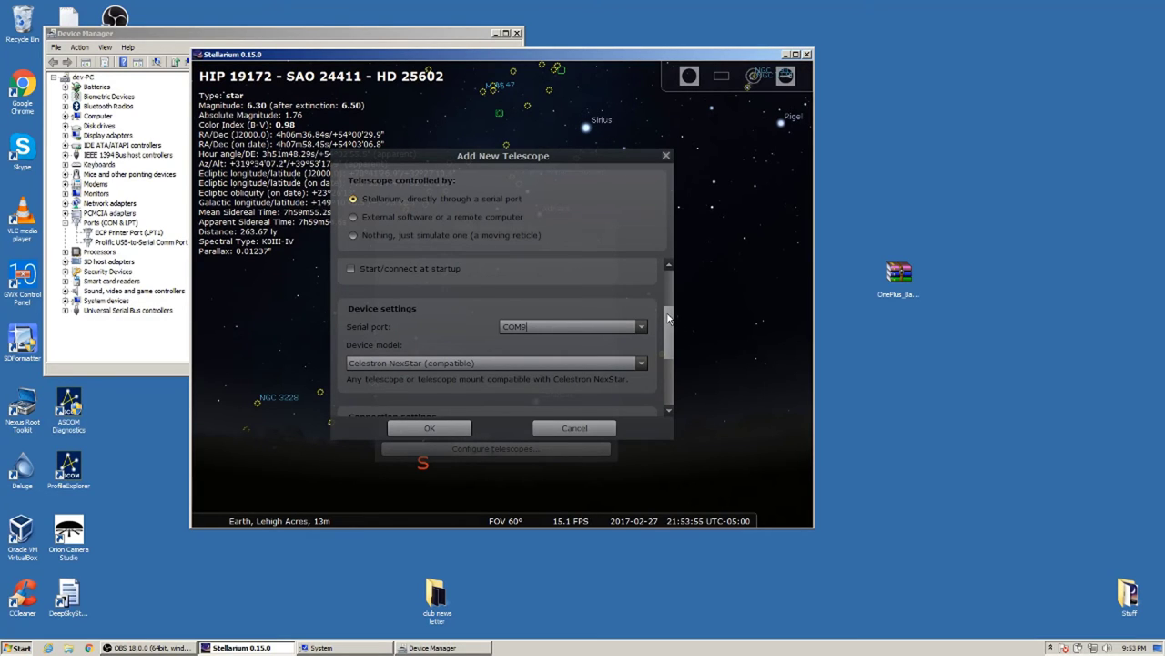
Set the new telescope's device model to Sky-Watcher SynScan (version 3 or later)
left_click_drag(669, 318, 672, 337)
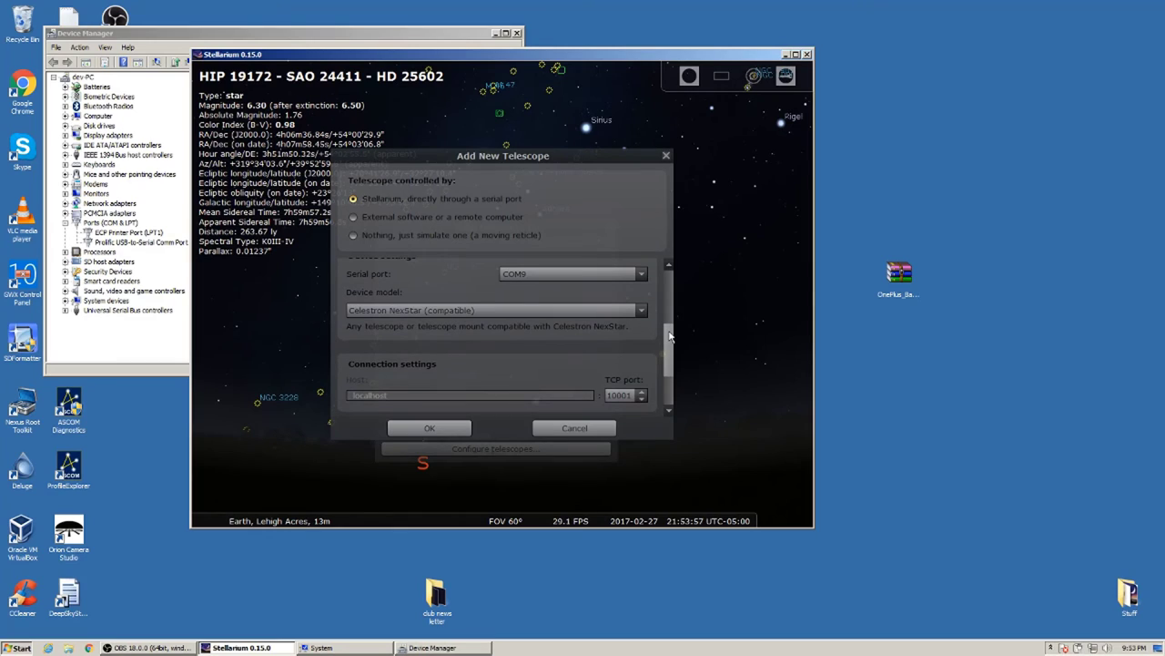
left_click(438, 311)
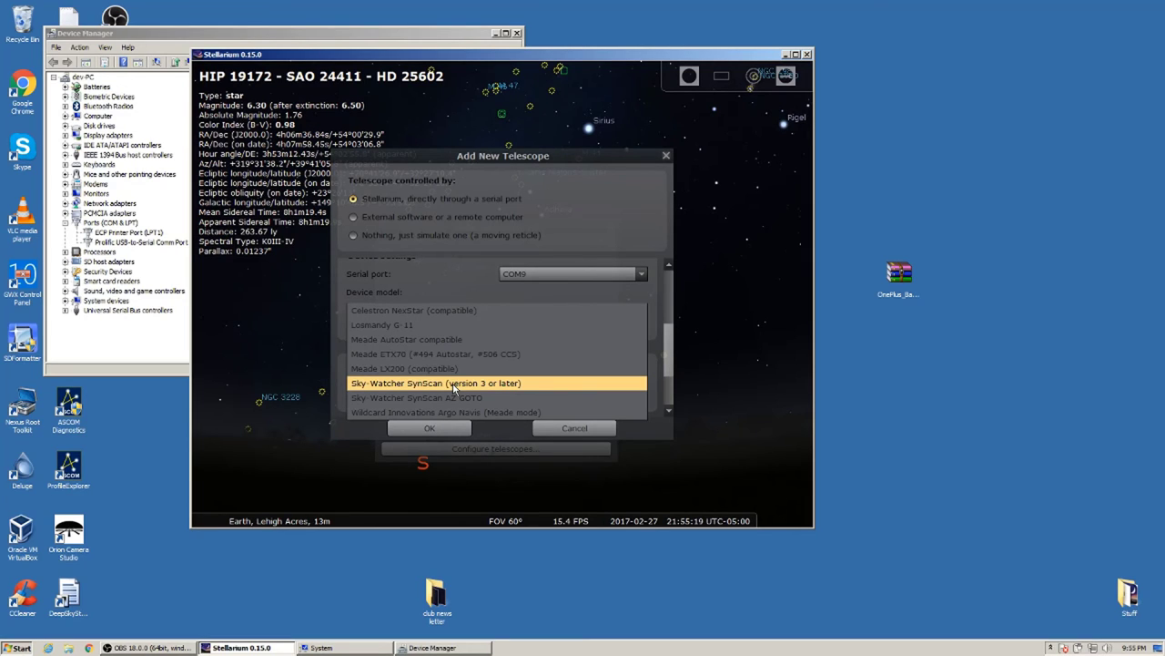
left_click(452, 385)
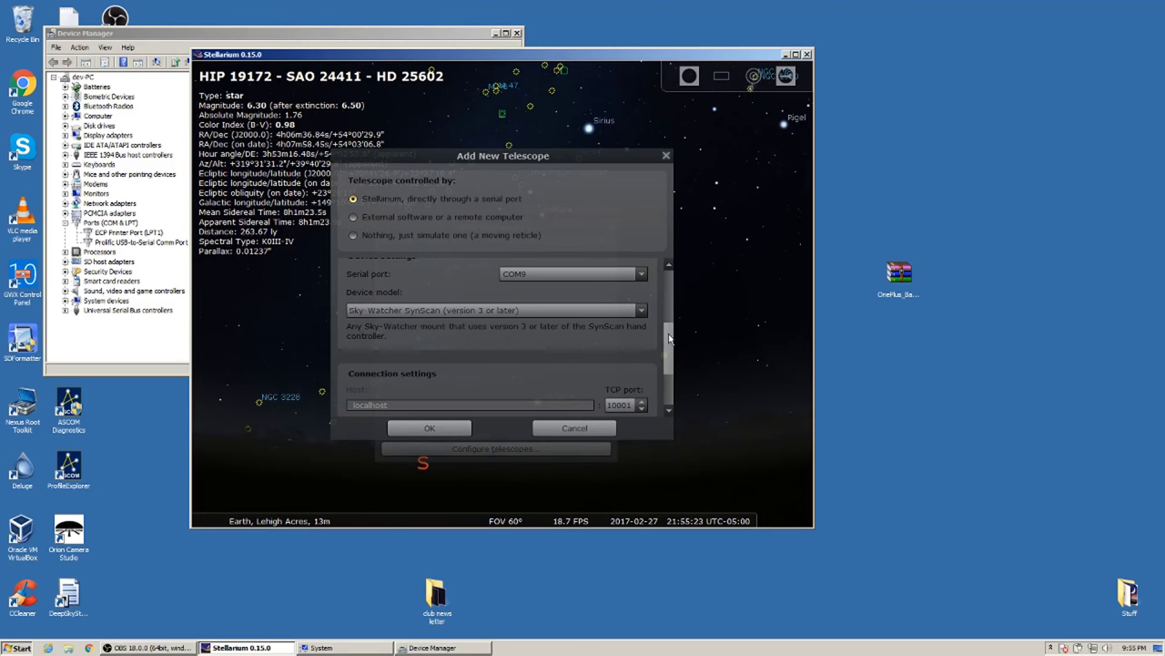
Review the connection and user interface settings of the new telescope, leaving the defaults, and save the telescope
left_click_drag(670, 339, 673, 347)
scroll(675, 360, "down", 1)
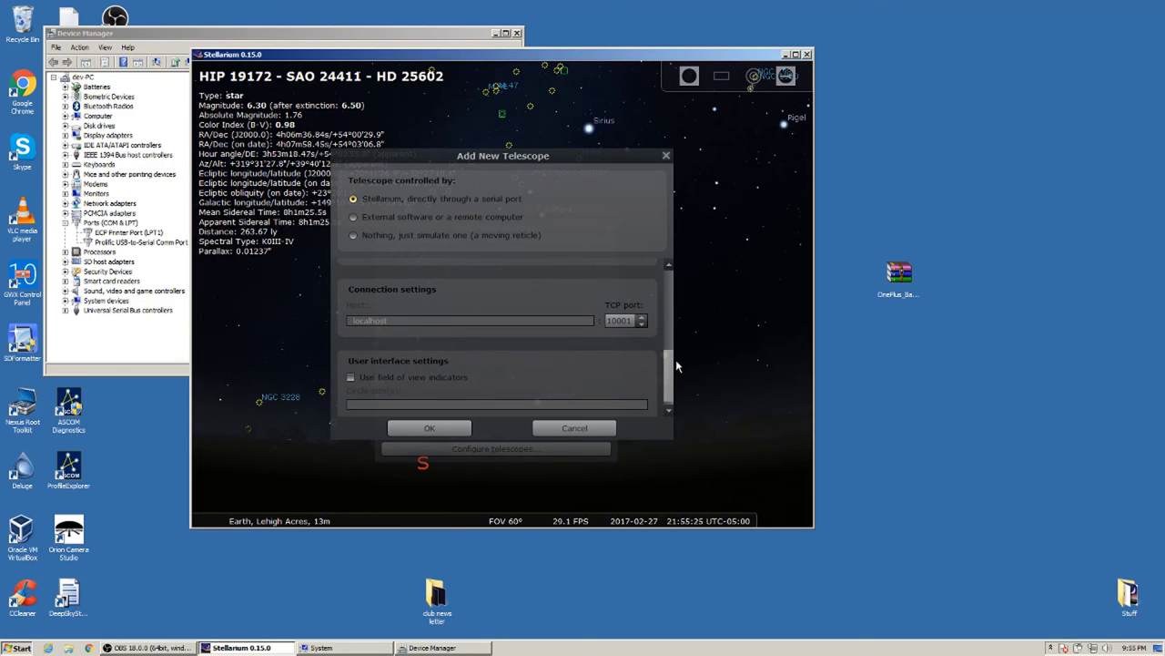
left_click_drag(676, 365, 676, 357)
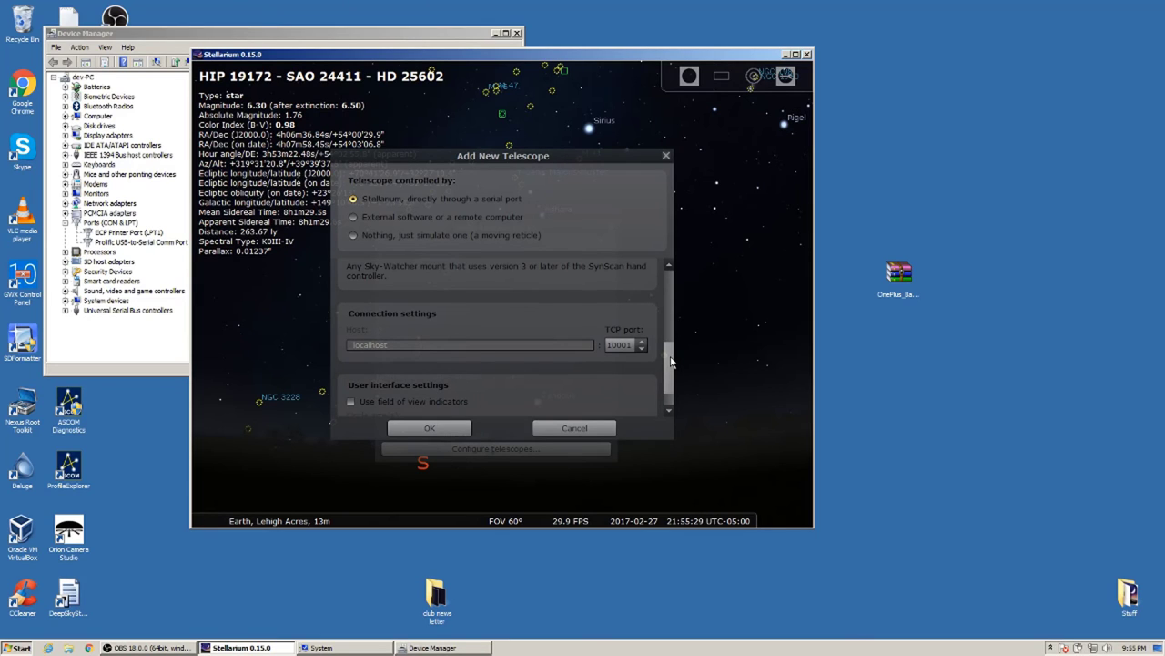
left_click_drag(671, 362, 680, 381)
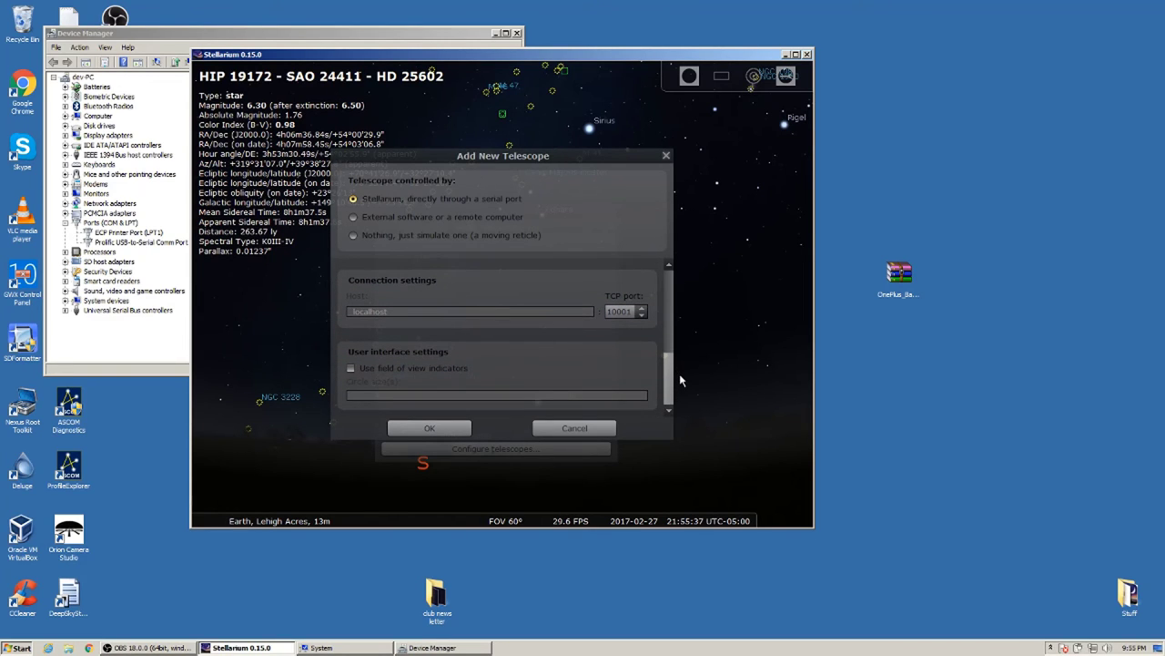
left_click(424, 428)
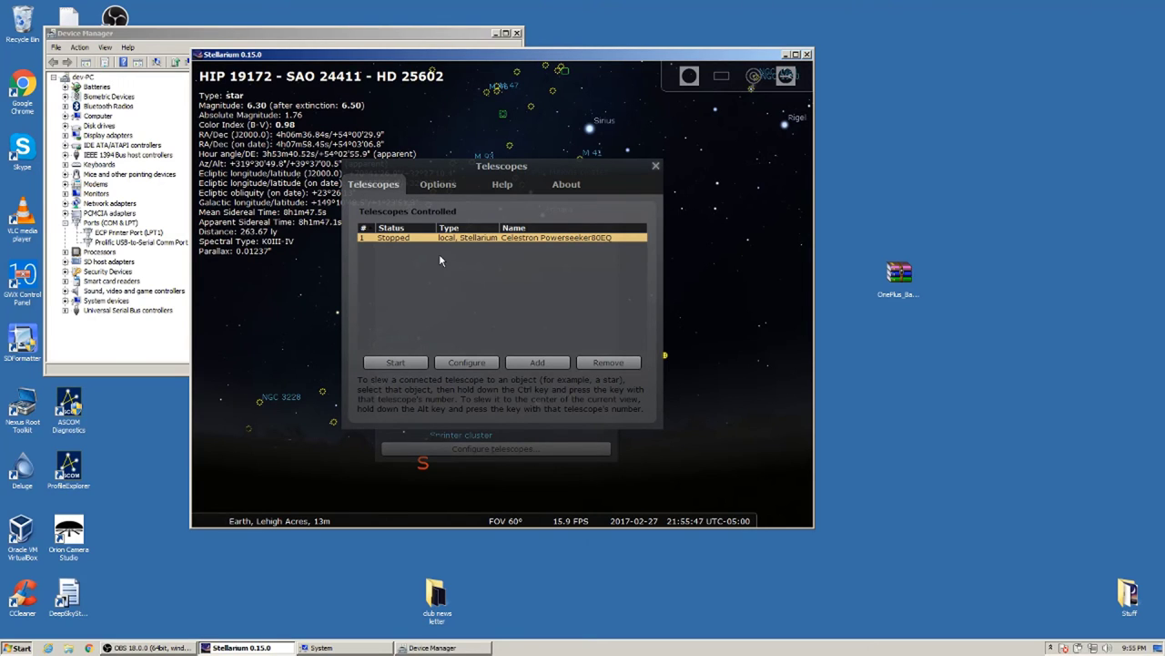
Start the connection to the Celestron Powerseeker80EQ and close the telescope configuration and slew dialogs
left_click(402, 360)
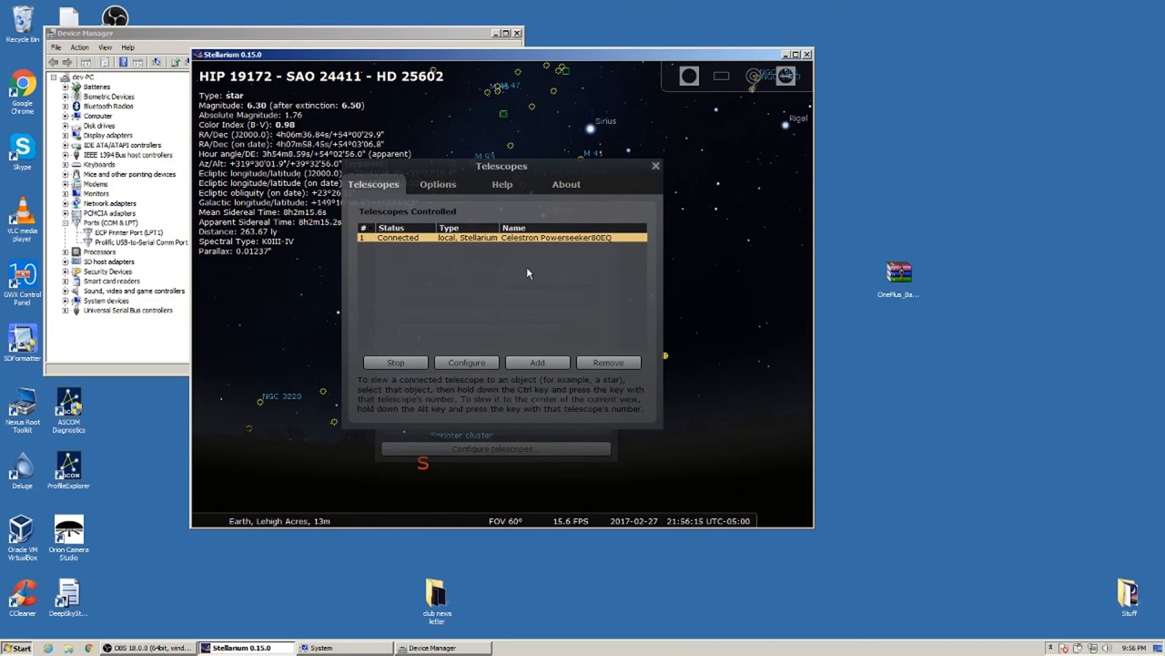
left_click(655, 166)
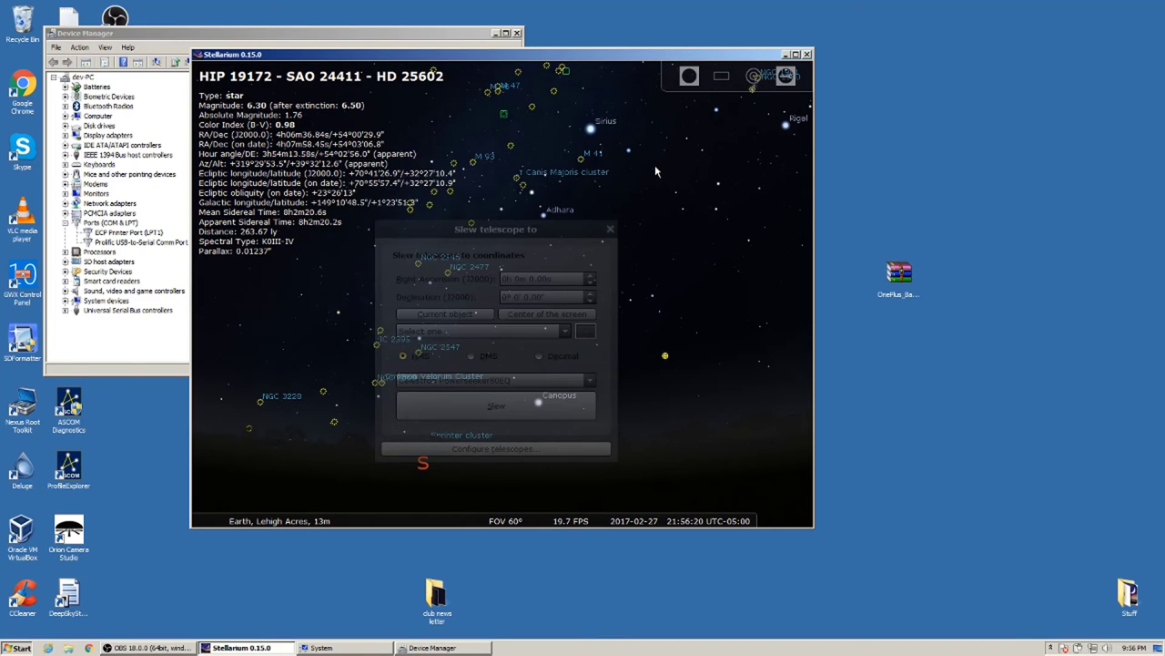
left_click(610, 230)
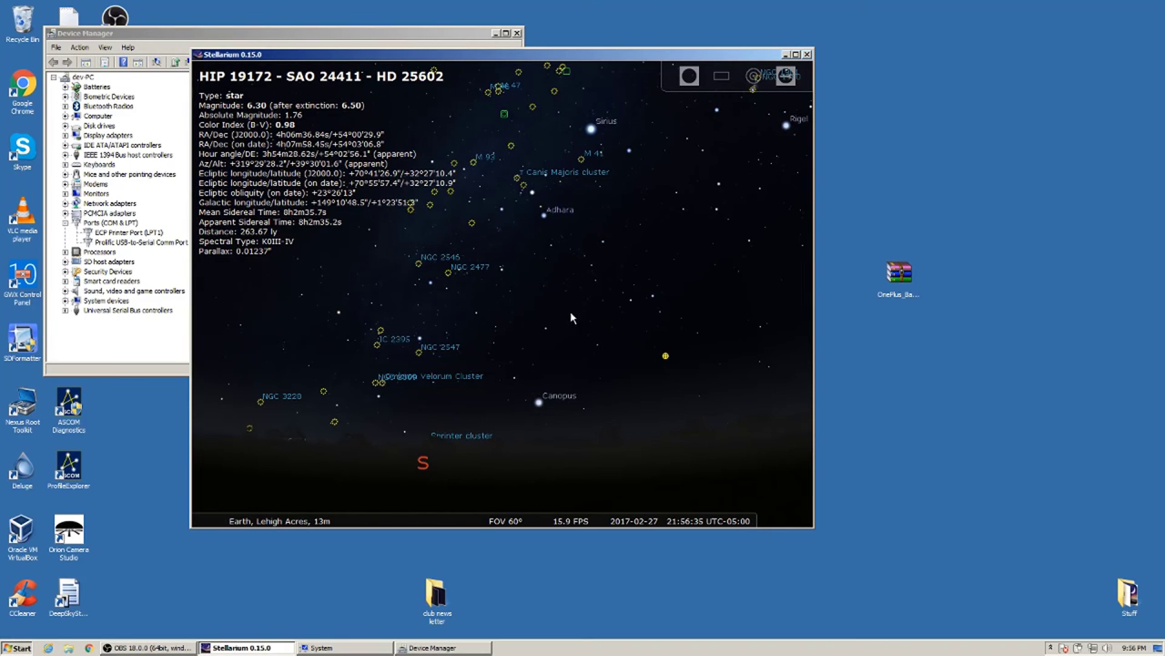
Look over the sky map around Sirius, Betelgeuse and Rigel
left_click_drag(556, 307, 567, 438)
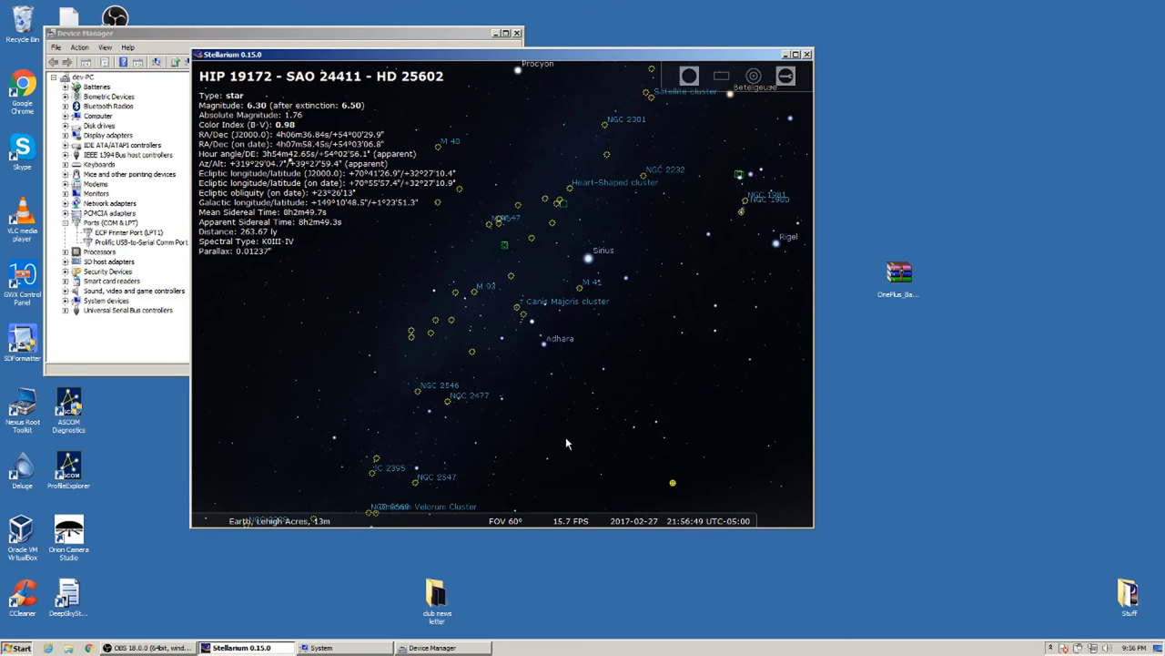
left_click_drag(565, 443, 510, 487)
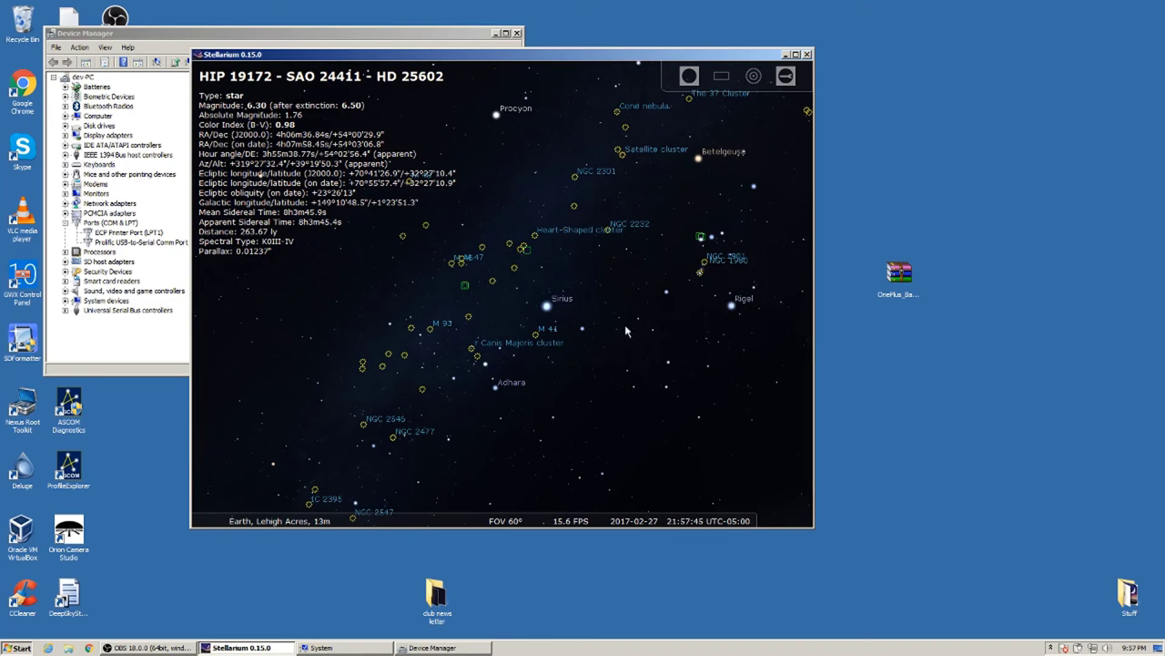
key("space")
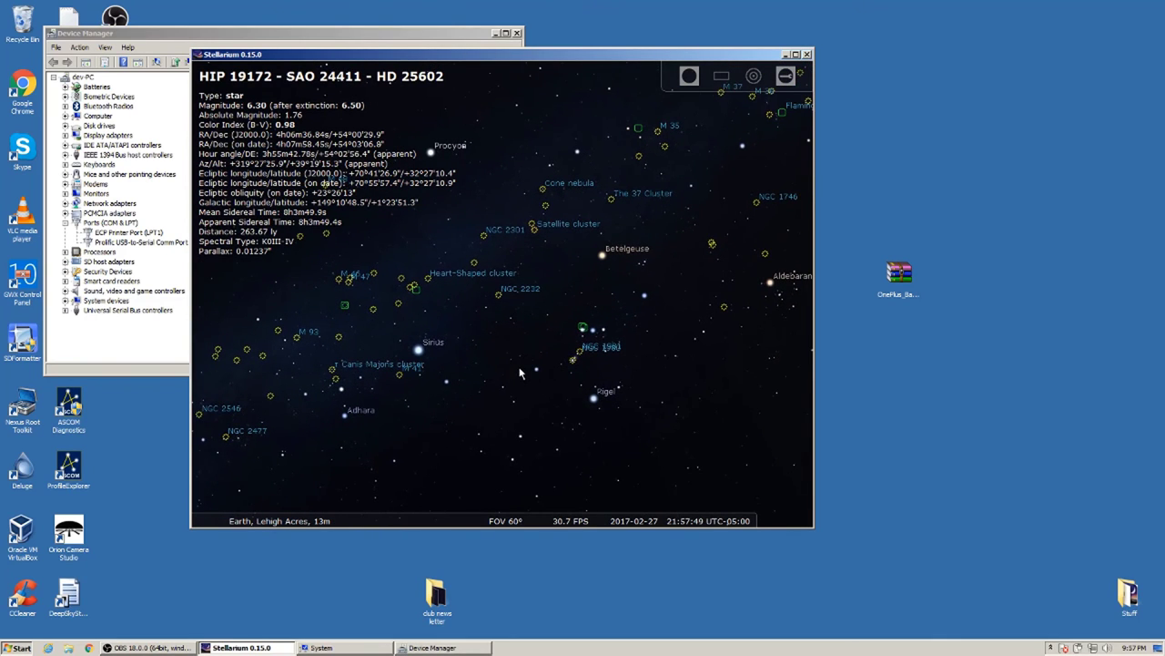
left_click_drag(519, 369, 420, 451)
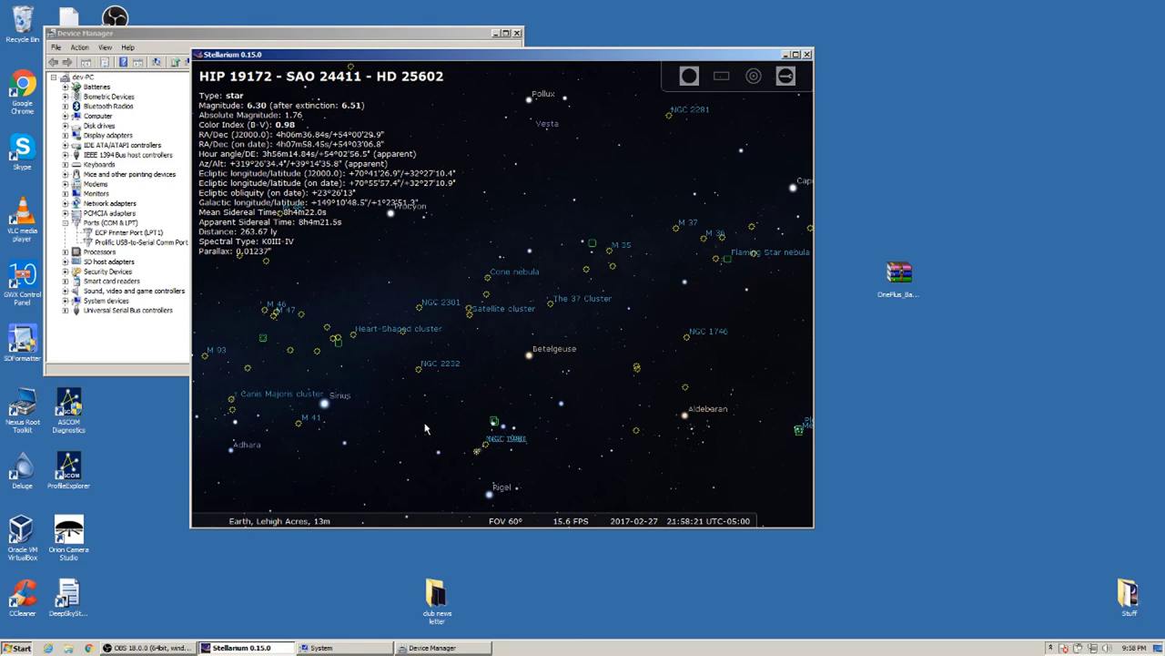
left_click_drag(426, 428, 569, 328)
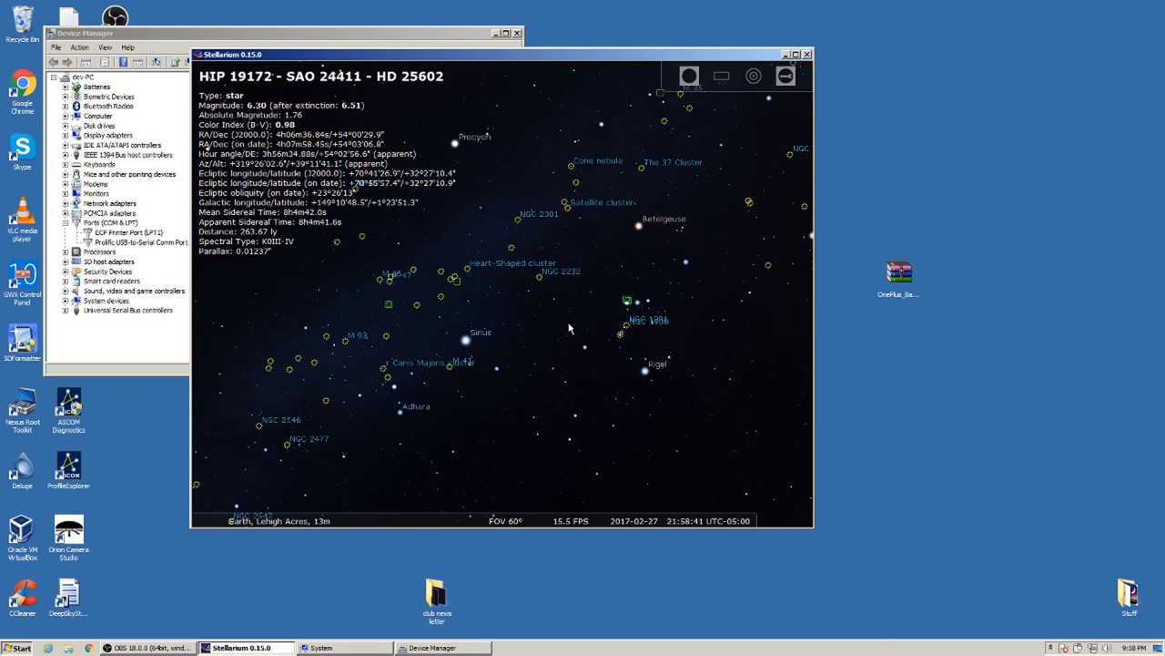
left_click_drag(569, 327, 606, 318)
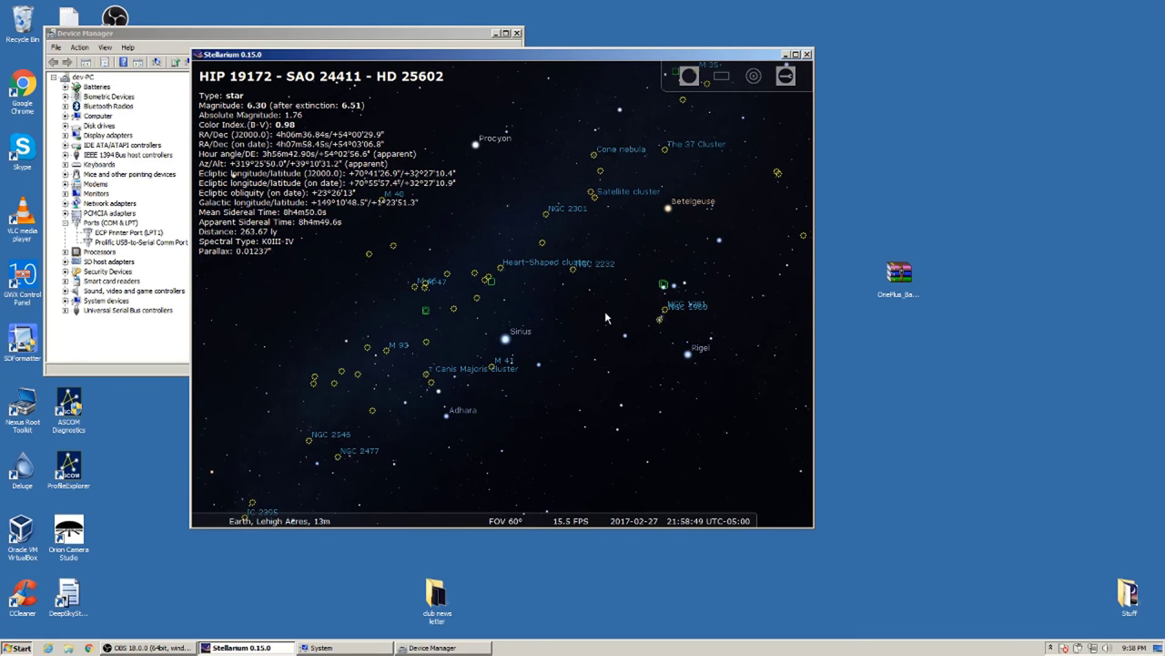
mouse_move(607, 318)
left_mouse_down()
mouse_move(575, 304)
mouse_move(543, 320)
mouse_move(614, 311)
left_mouse_up()
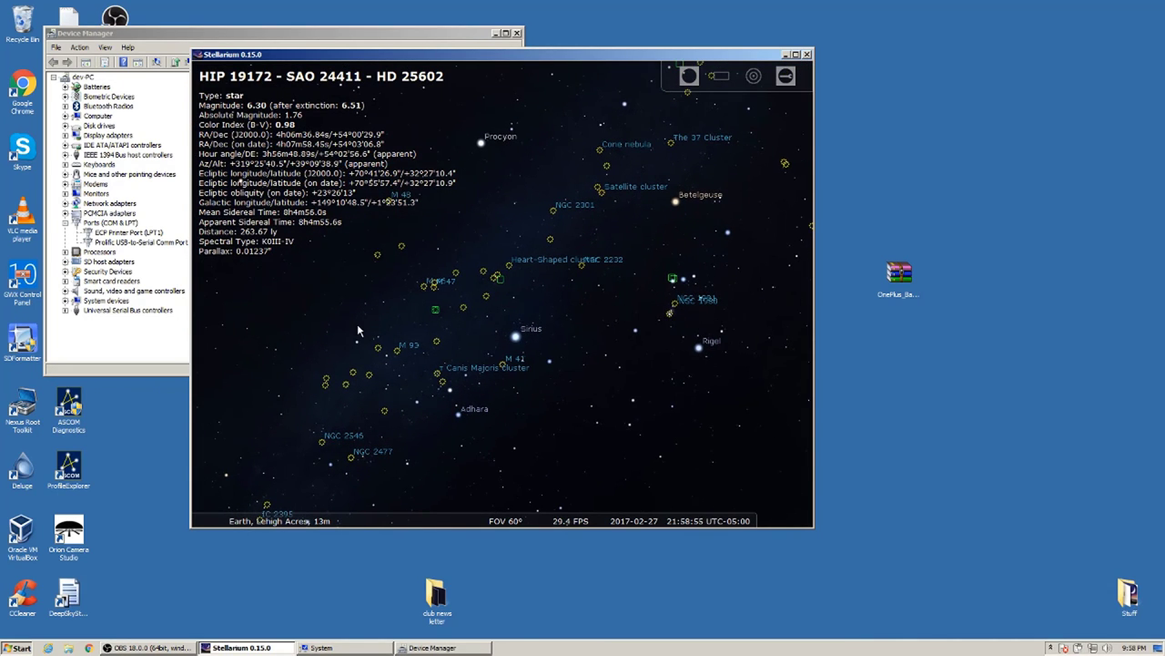
left_click_drag(357, 323, 401, 322)
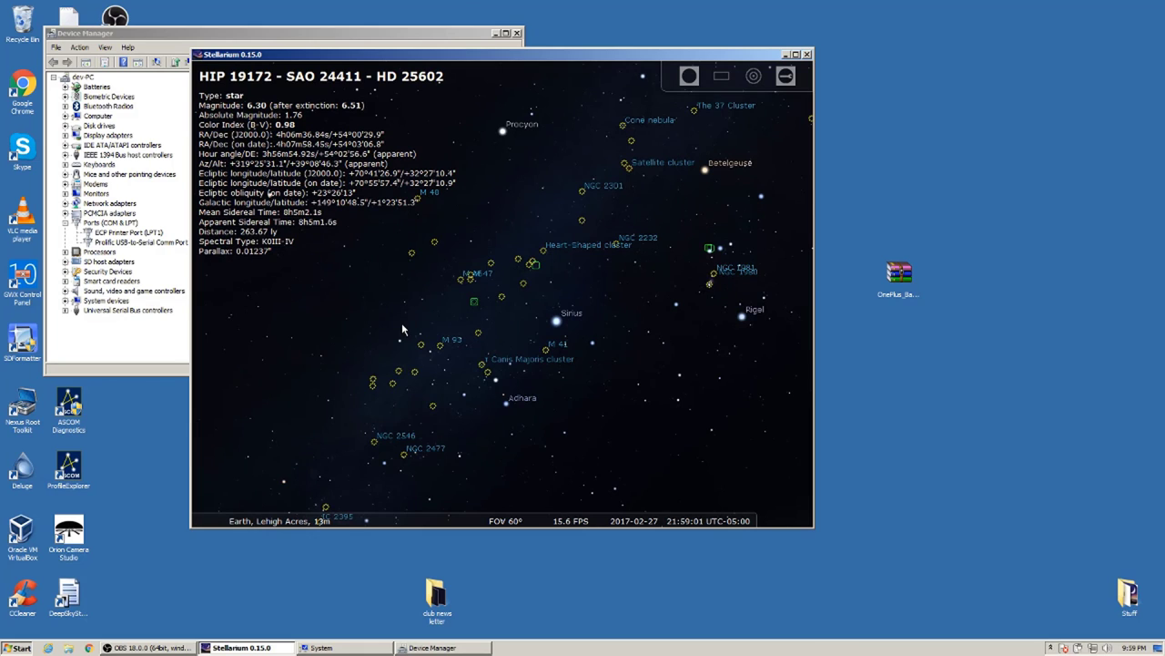
left_click_drag(402, 323, 517, 324)
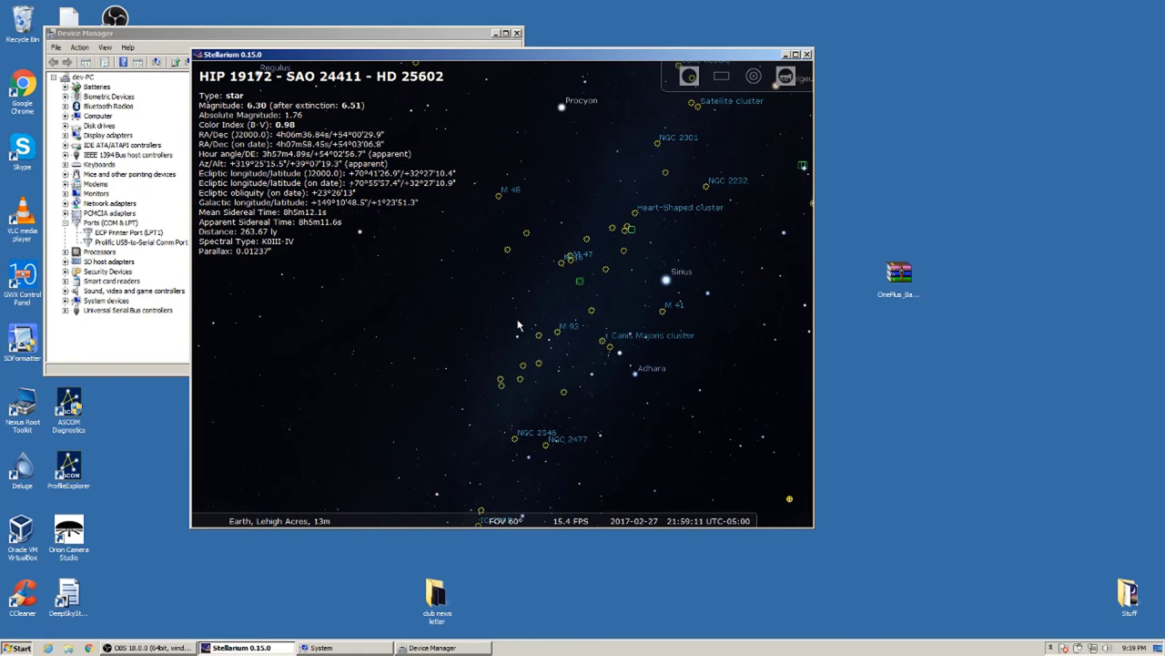
left_click_drag(498, 324, 331, 369)
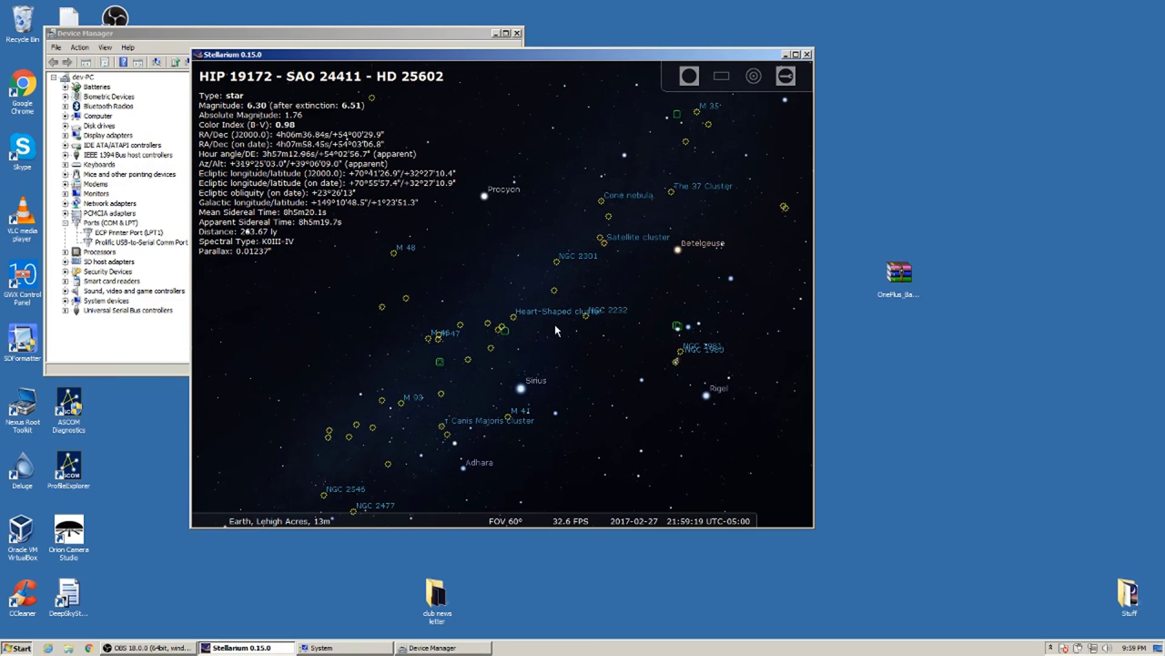
left_click_drag(582, 342, 485, 310)
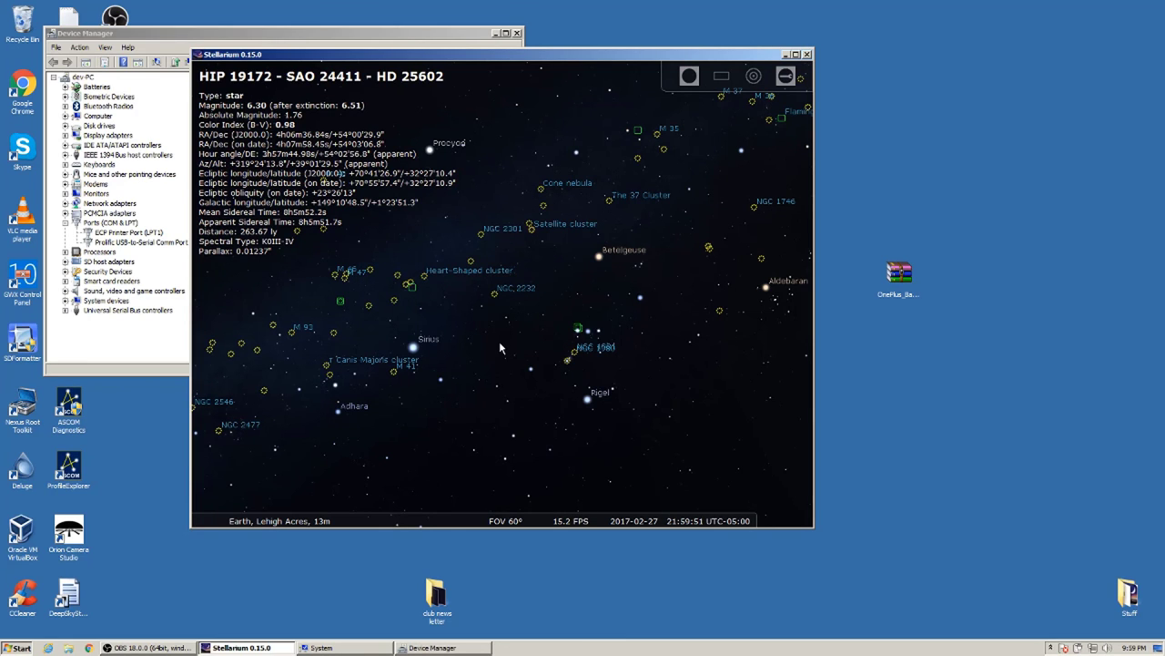
left_click_drag(500, 347, 508, 294)
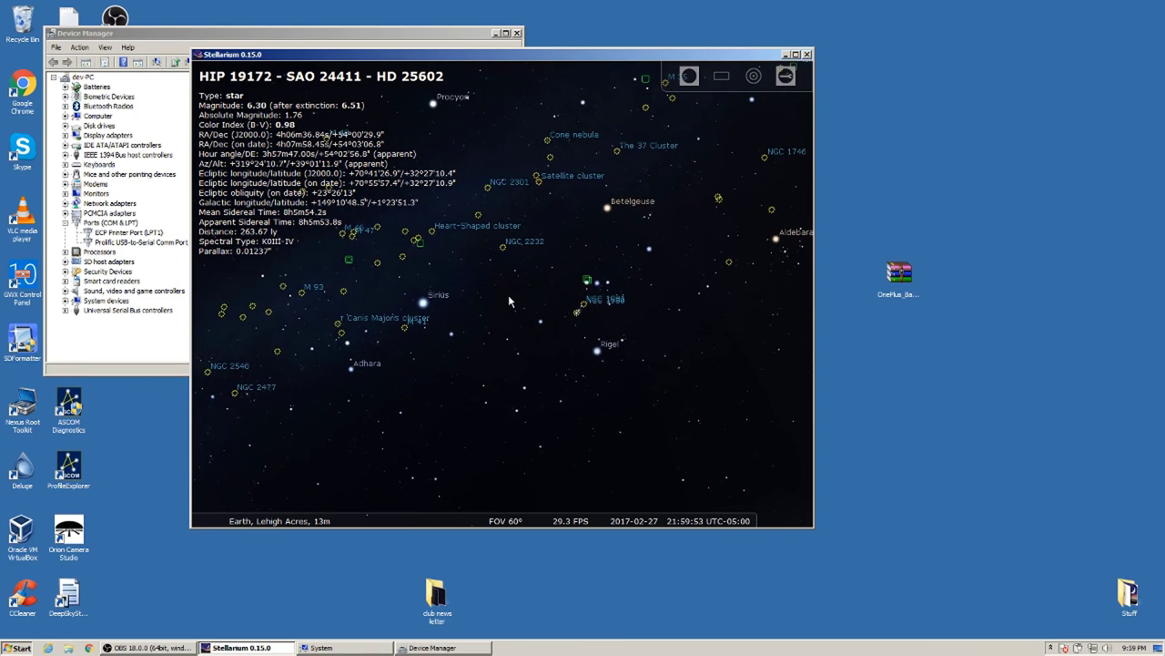